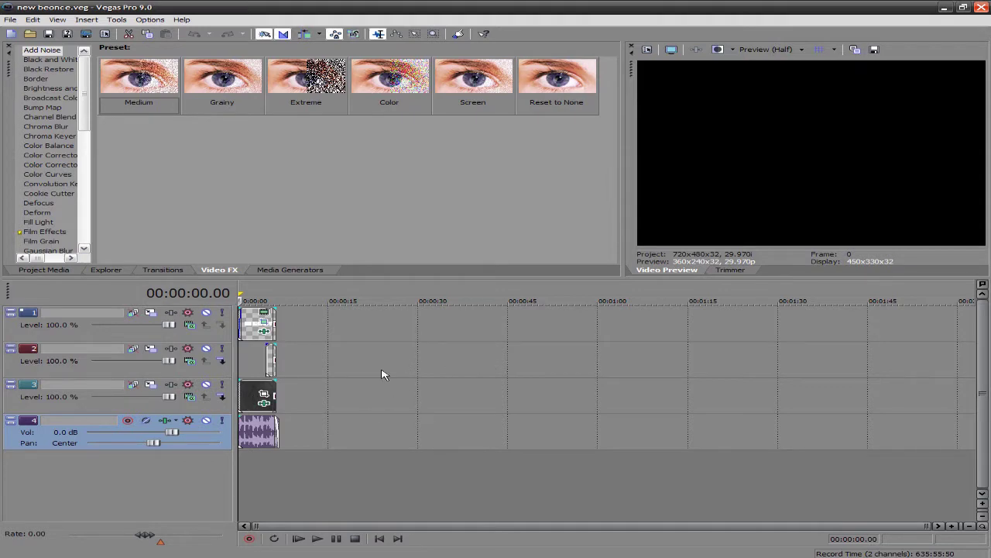
Start a new blank project, accepting the default project settings
scroll(382, 372, up, 10)
scroll(383, 374, down, 8)
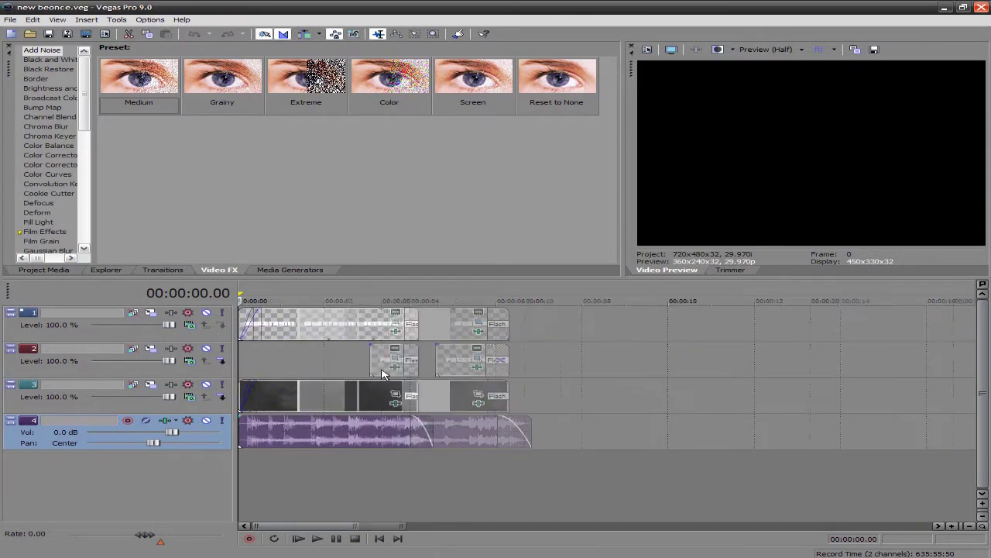
scroll(379, 374, up, 4)
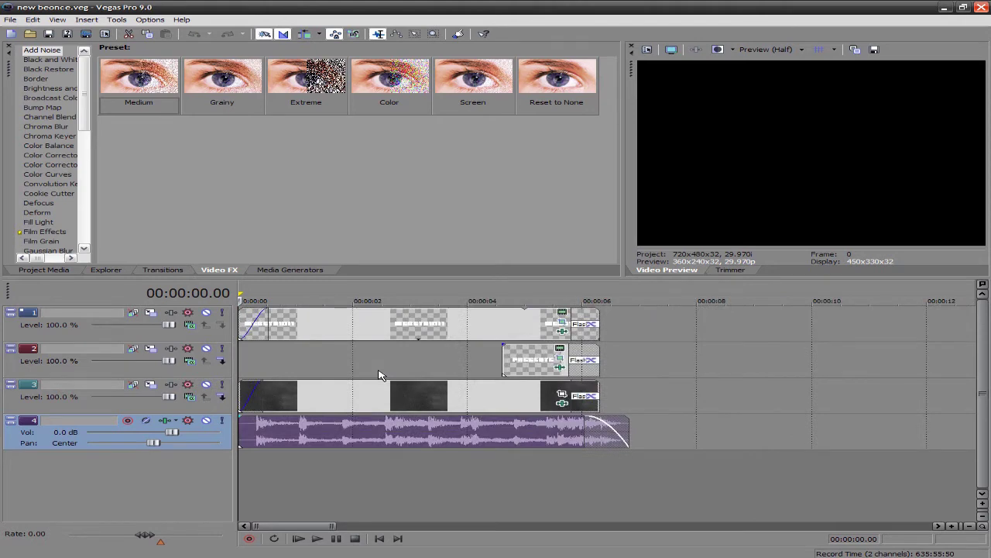
scroll(380, 375, up, 2)
scroll(380, 375, down, 4)
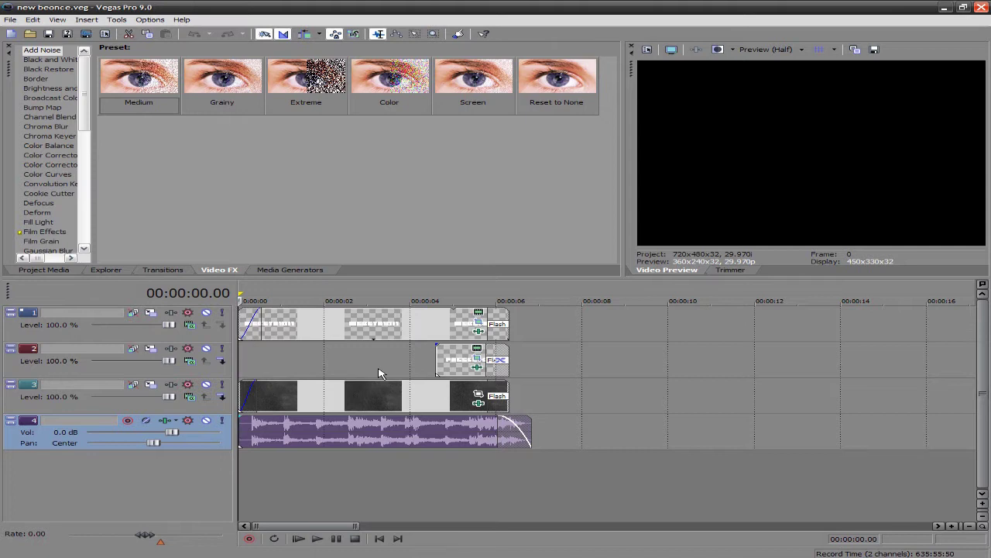
scroll(380, 373, down, 5)
scroll(380, 373, up, 3)
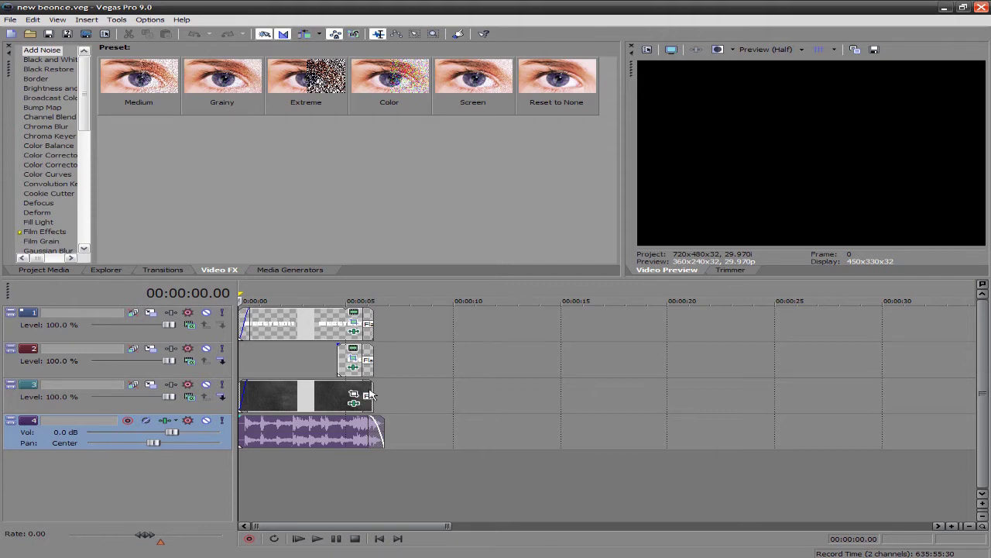
click(32, 19)
mouse_move(10, 20)
click(35, 32)
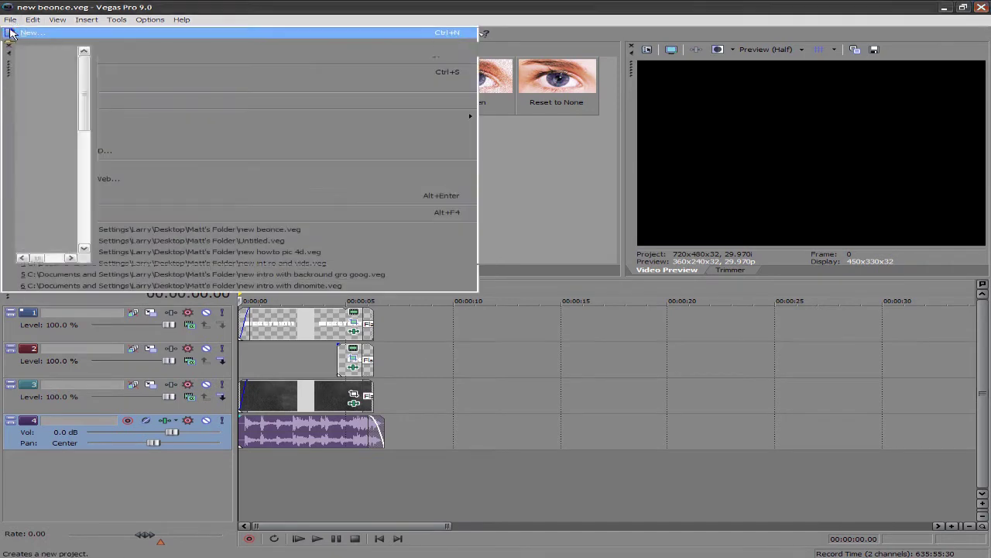
click(562, 365)
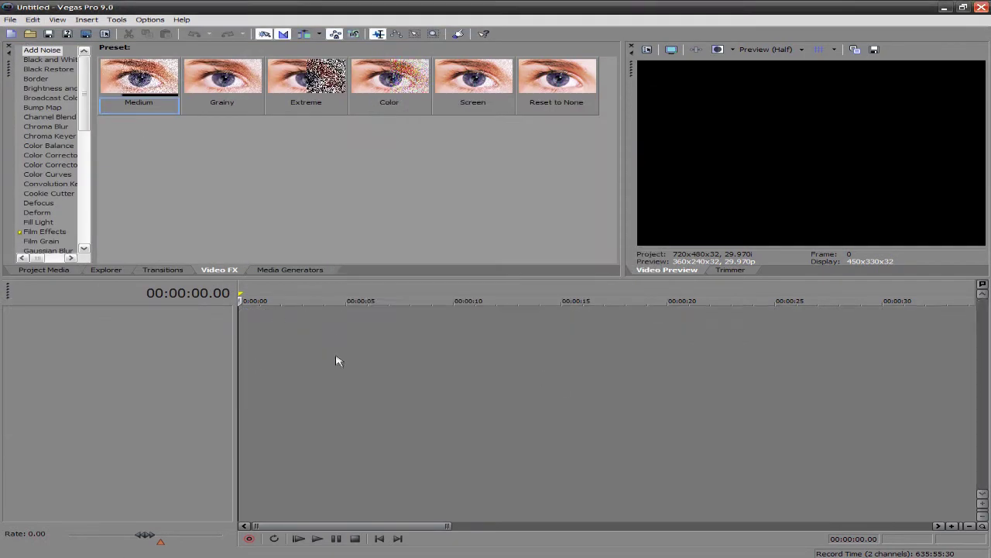
Insert a new video track near the start of the timeline
drag(329, 330, 320, 331)
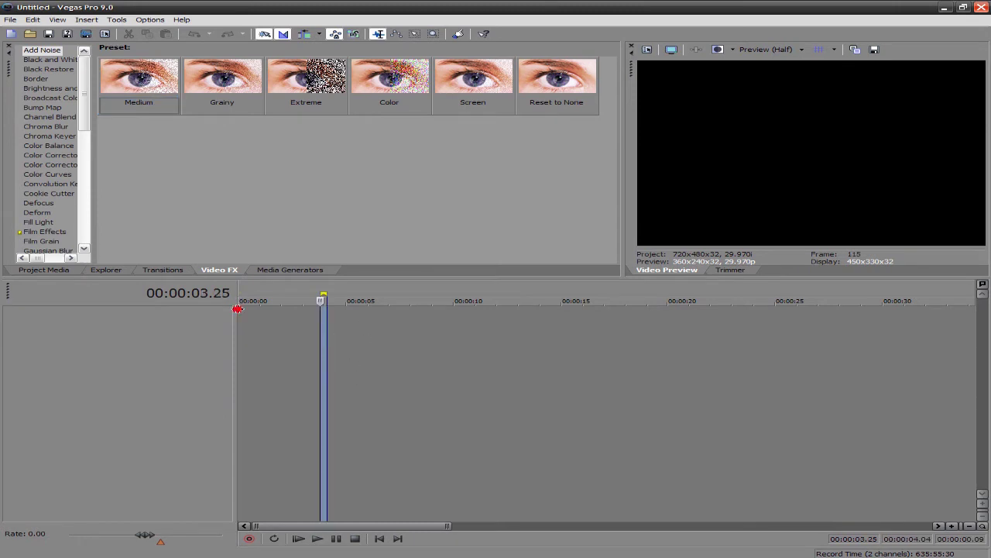
click(248, 335)
right_click(262, 334)
click(291, 356)
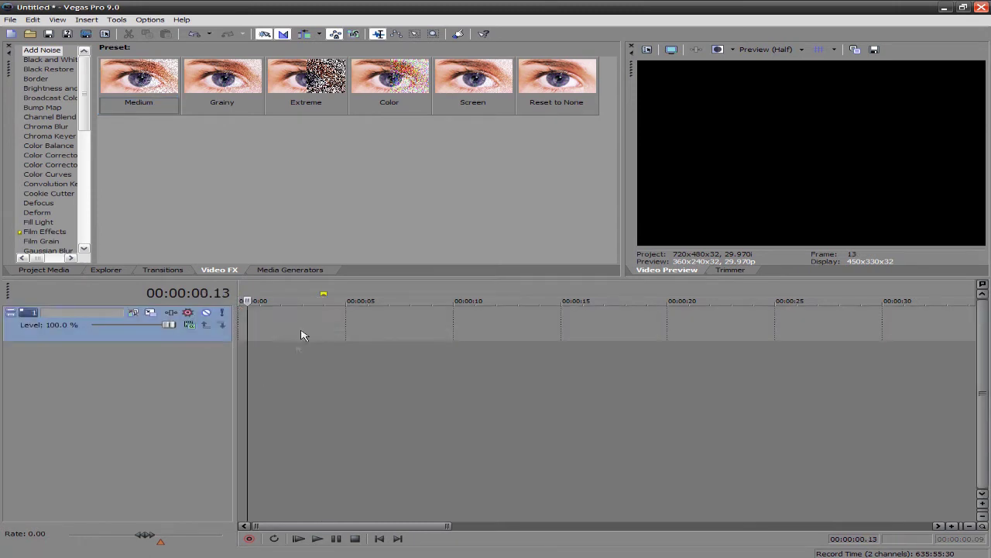
Add a Sony Text event to the track, replacing the sample text with 'Websta1011'
right_click(257, 320)
click(309, 426)
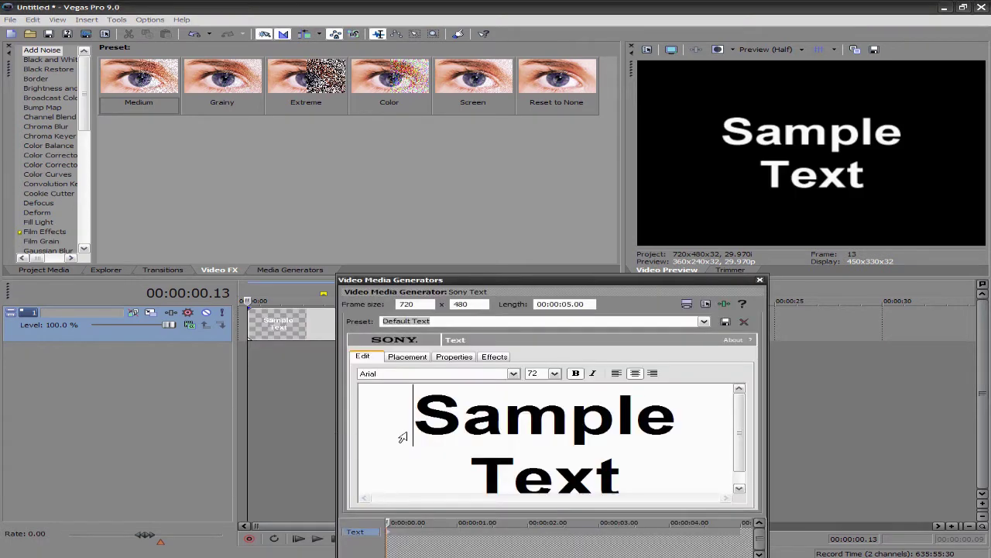
drag(431, 408, 632, 470)
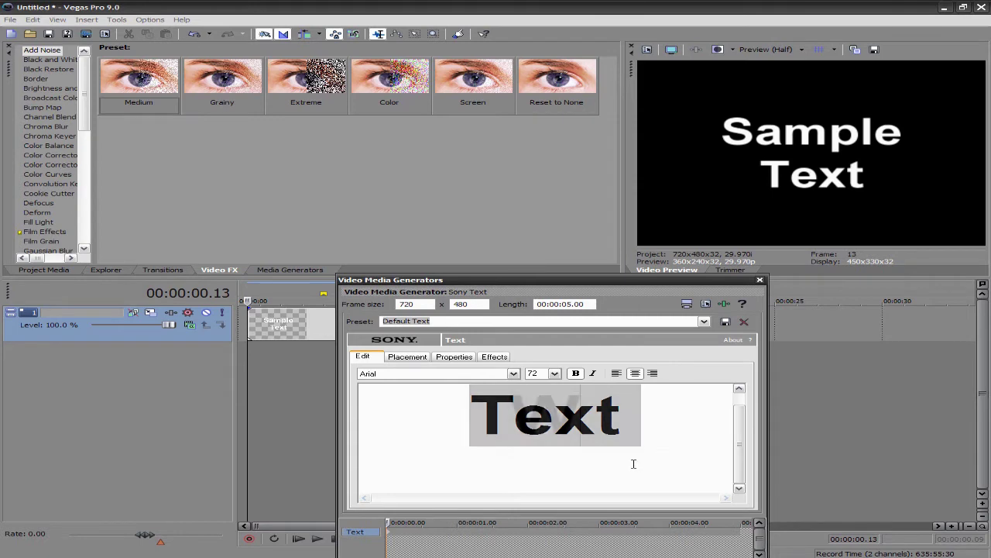
text(Websta1011)
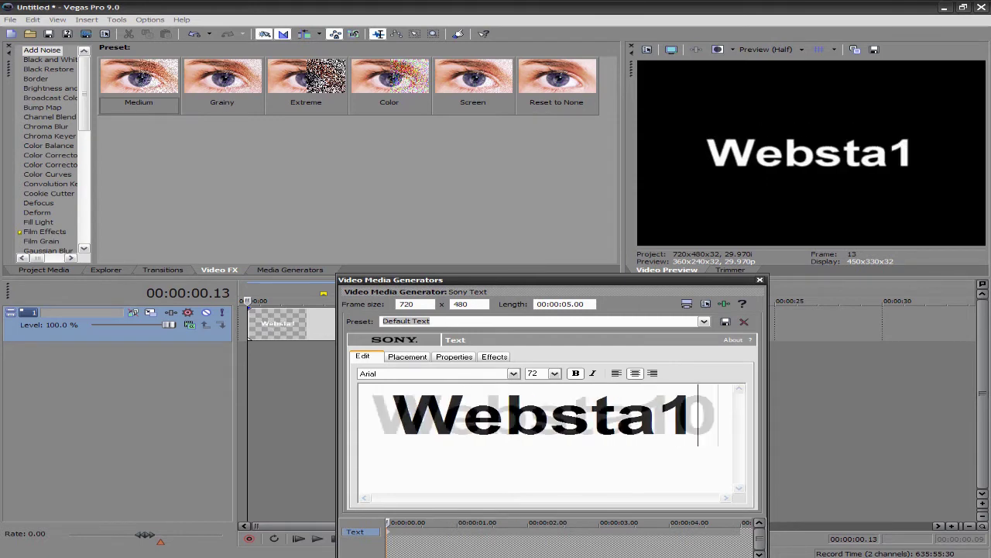
Set the text font to LowRider BB and close the text generator
click(513, 373)
scroll(451, 291, down, 2)
scroll(451, 291, down, 9)
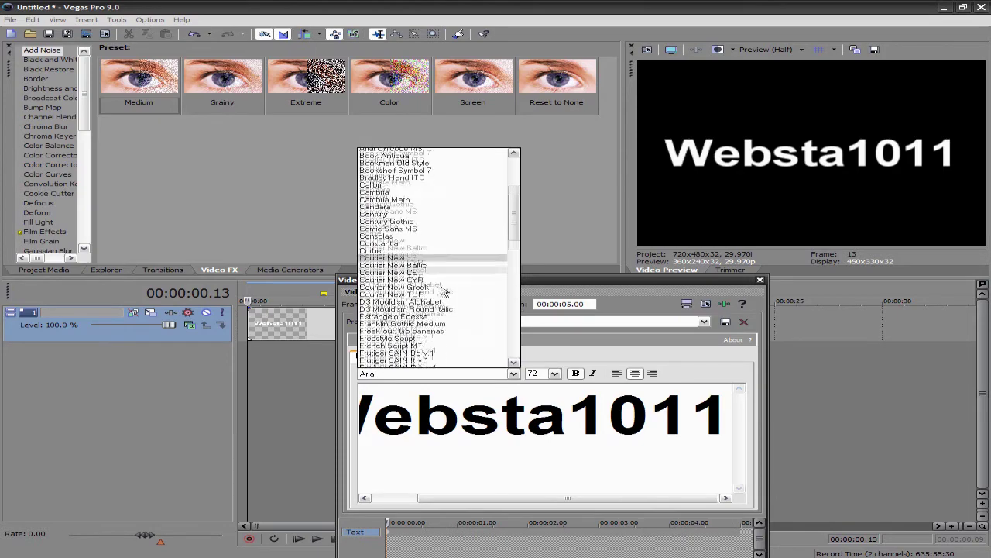
scroll(390, 317, down, 2)
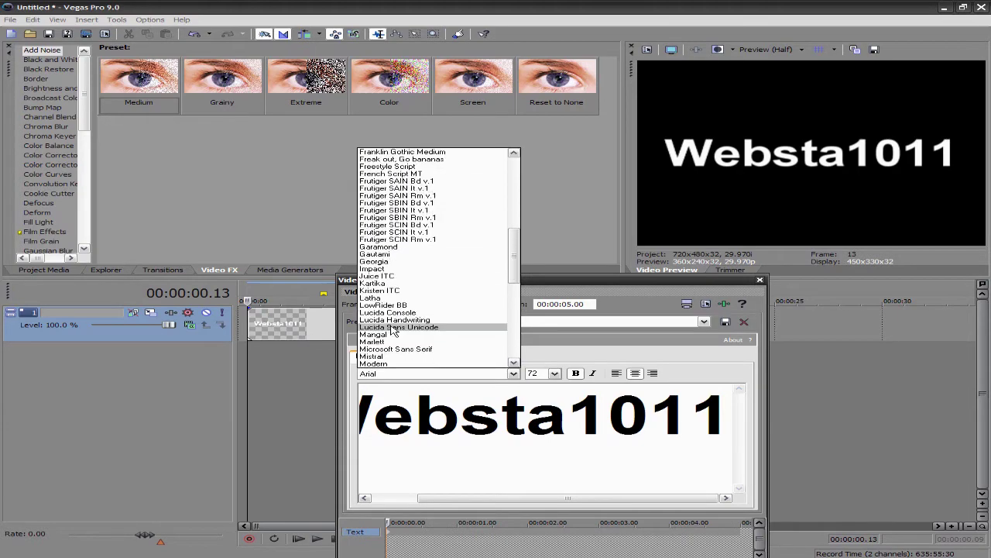
click(387, 310)
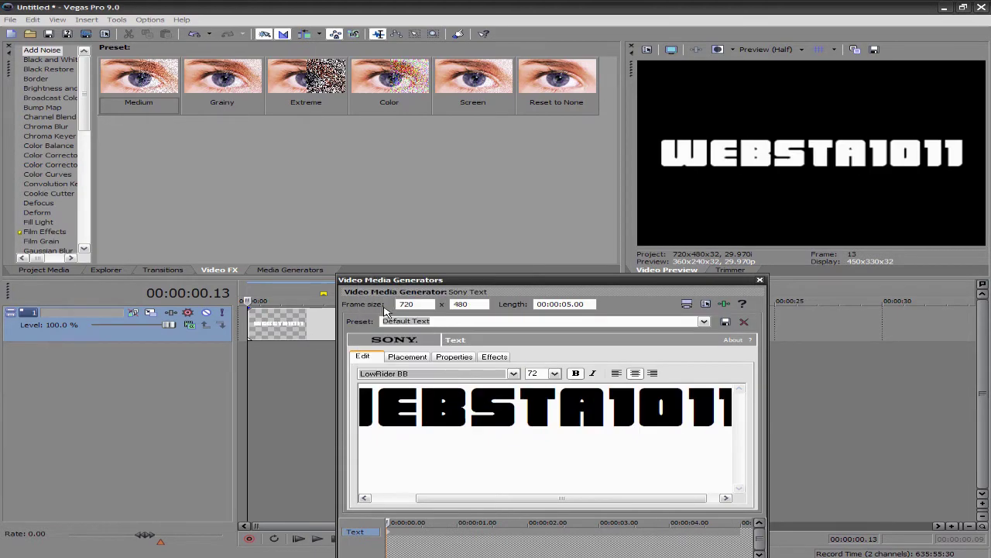
click(760, 280)
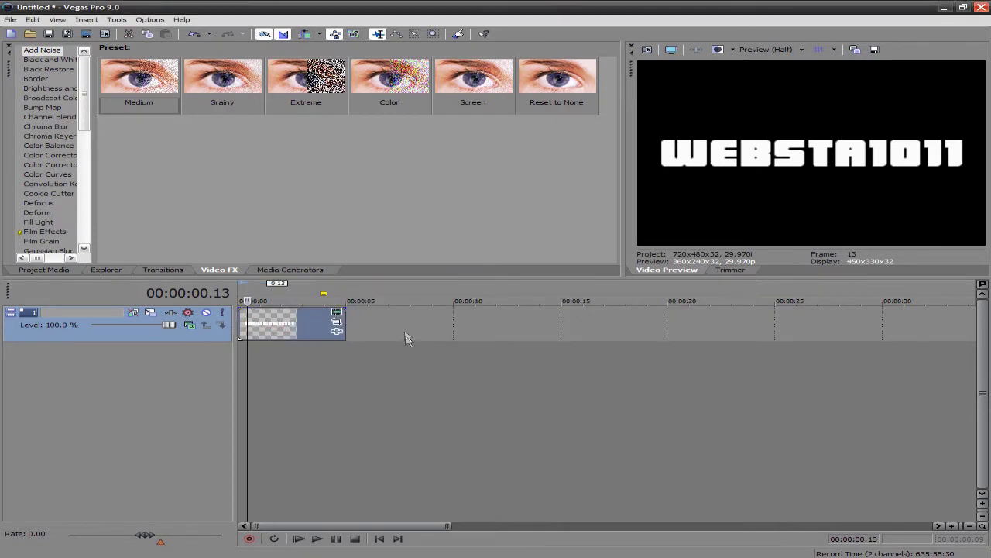
Stretch the WEBSTA1011 event's right edge out about one second, then return to the project start
scroll(408, 338, up, 5)
scroll(472, 400, down, 4)
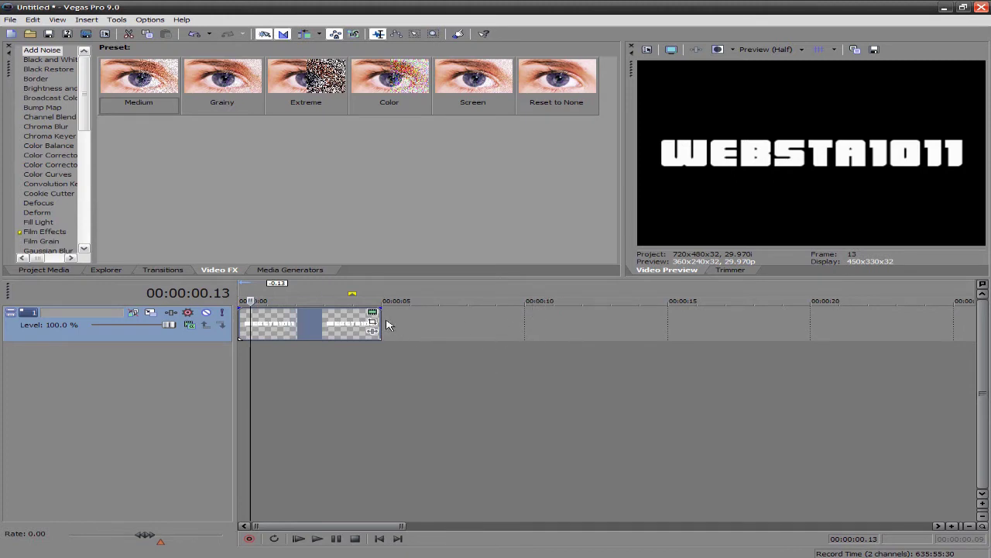
mouse_move(380, 323)
mouse_down()
mouse_move(418, 320)
mouse_move(382, 324)
mouse_up()
click(379, 539)
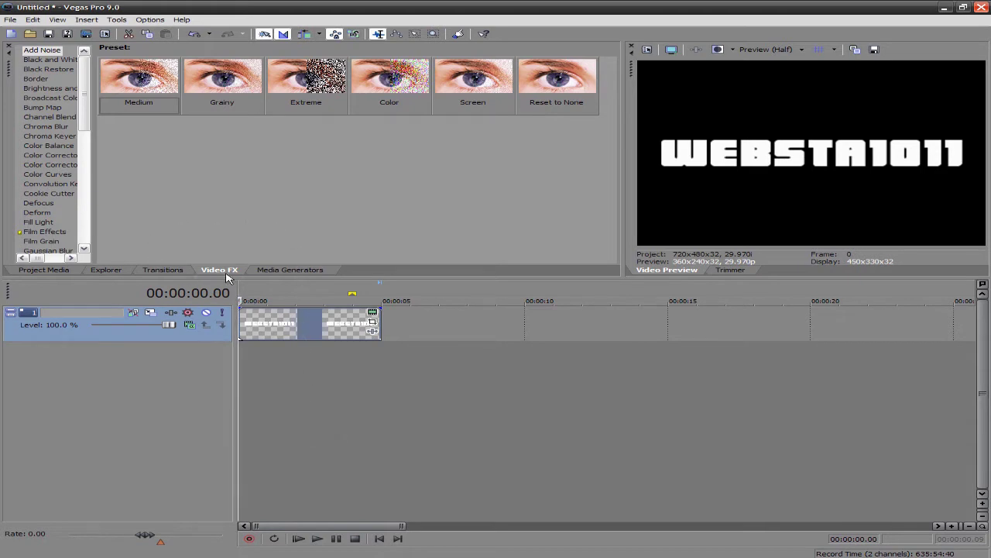
Apply the Cookie Cutter 'Square, Center, White Border' preset to the text with Repeat X 4
click(43, 196)
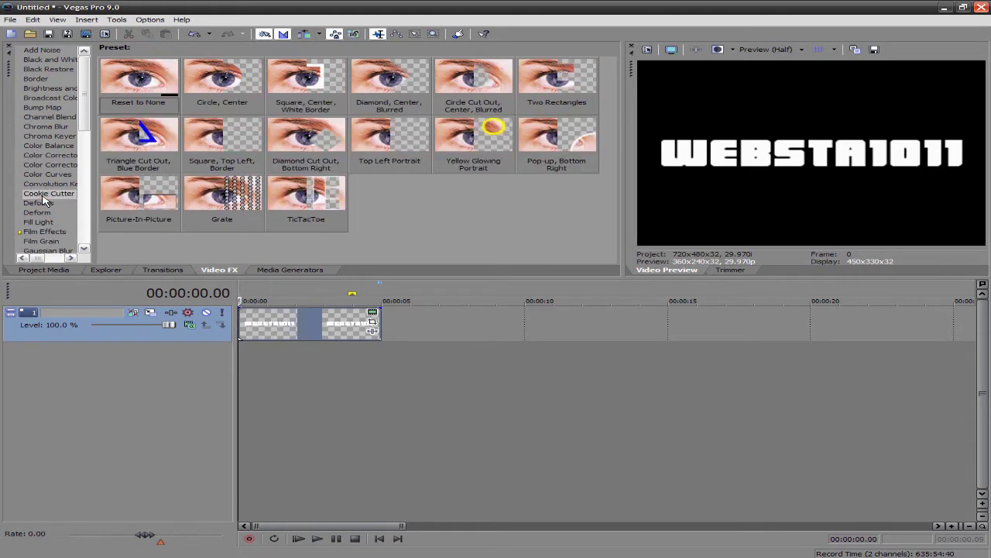
click(312, 82)
drag(312, 81, 302, 331)
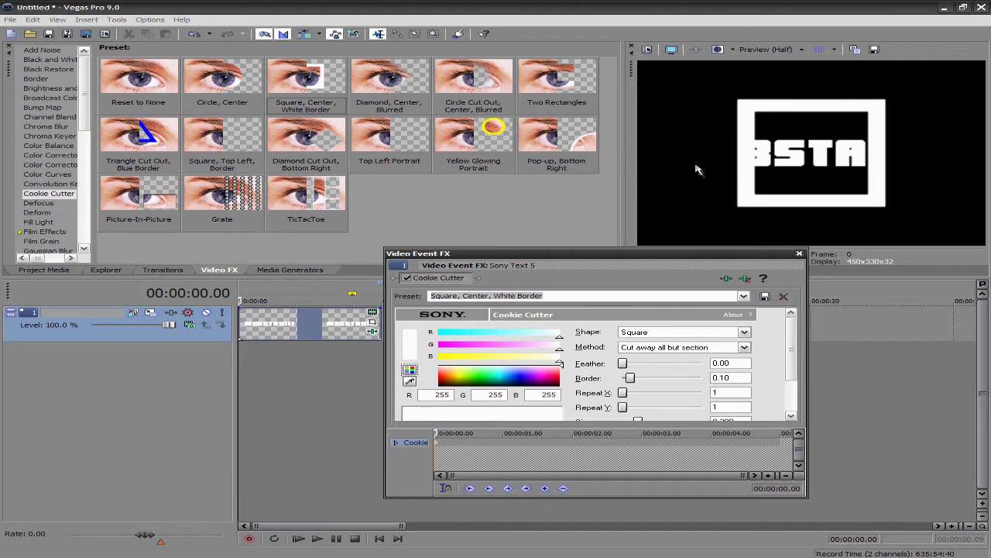
scroll(792, 348, down, 1)
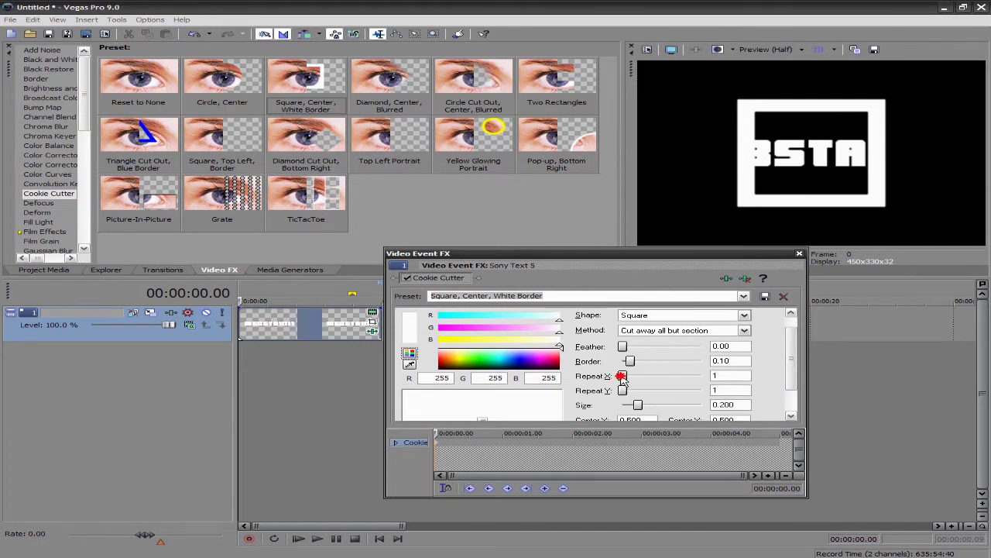
drag(622, 377, 651, 380)
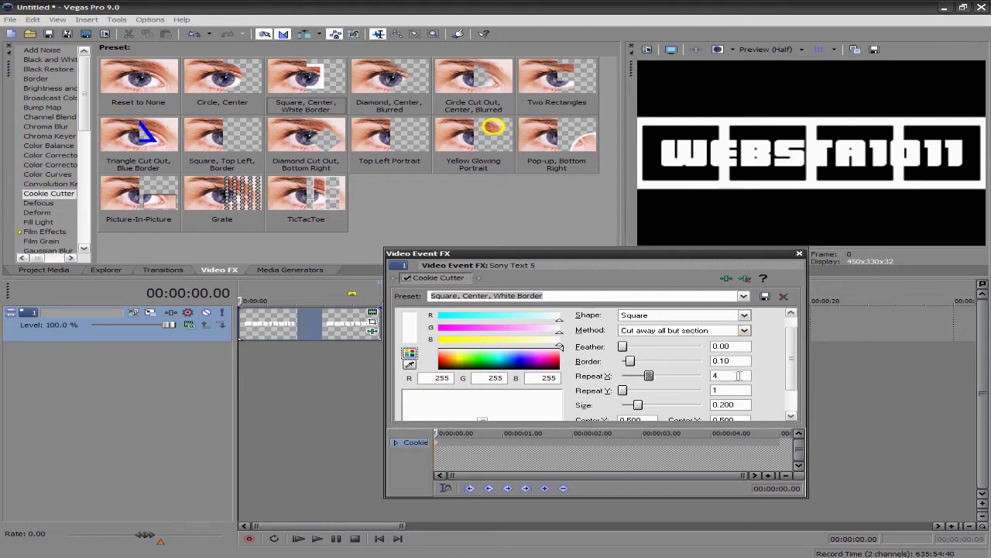
Animate the cut-out size from zero up until the text reappears
scroll(786, 372, down, 1)
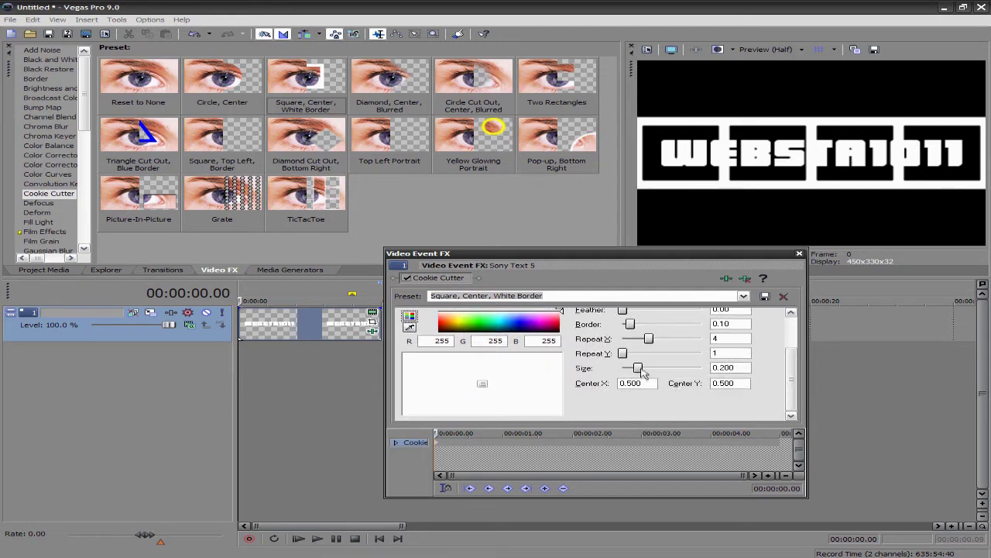
drag(640, 369, 487, 353)
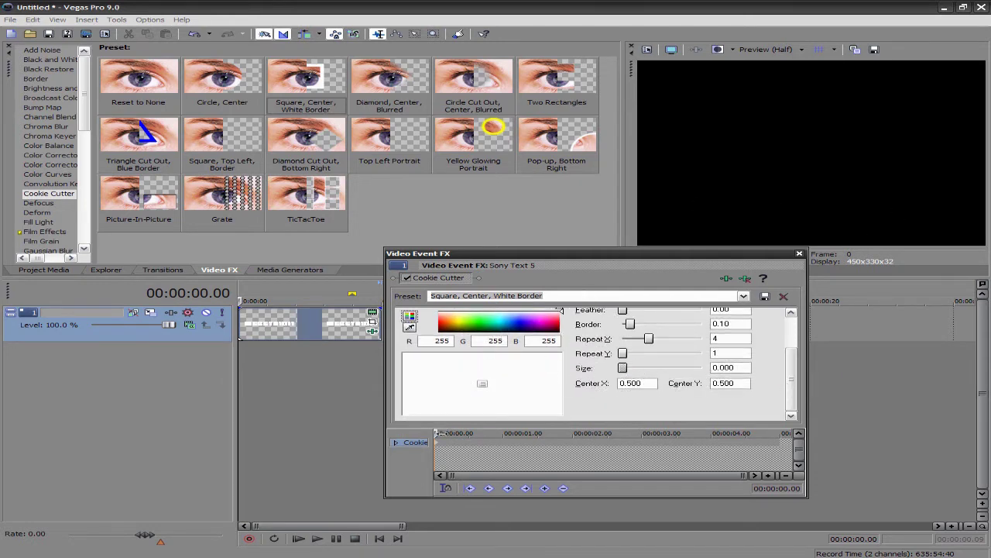
drag(433, 425, 711, 434)
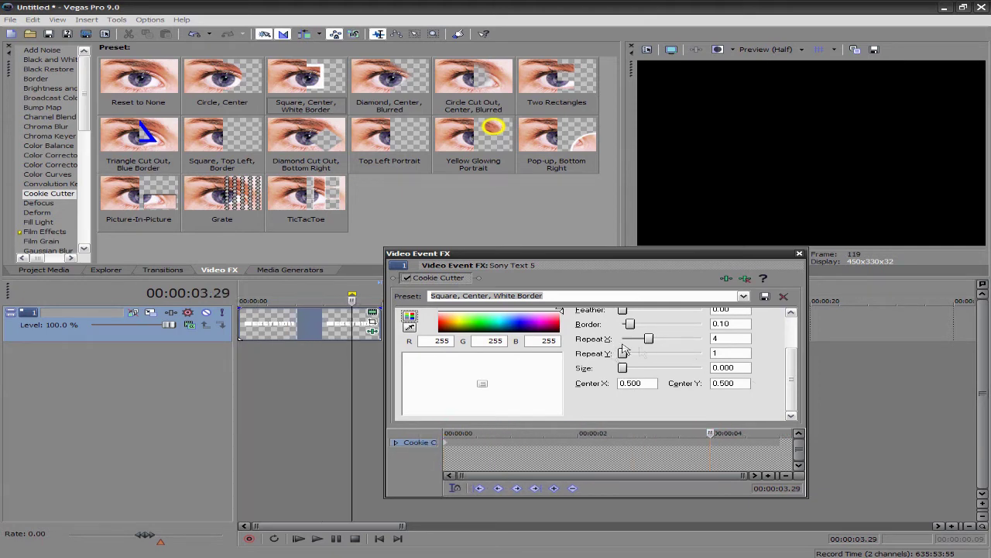
drag(622, 367, 645, 374)
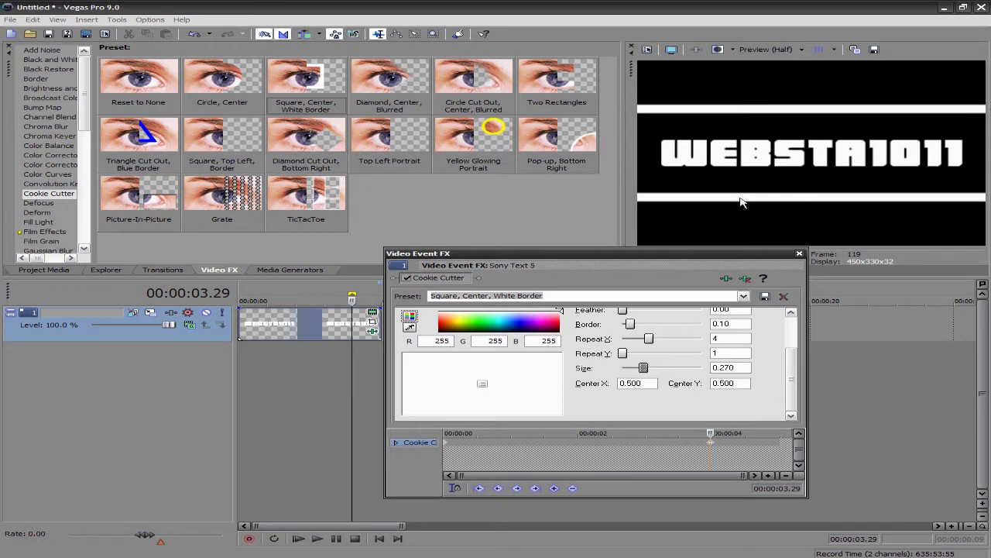
click(800, 254)
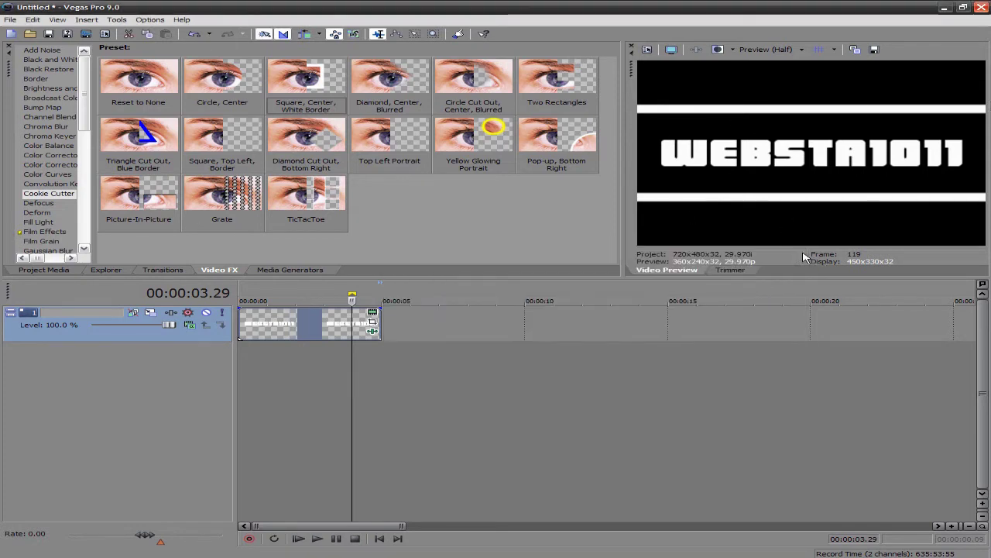
Play the intro from the start to preview the cookie cutter effect
click(356, 539)
click(318, 539)
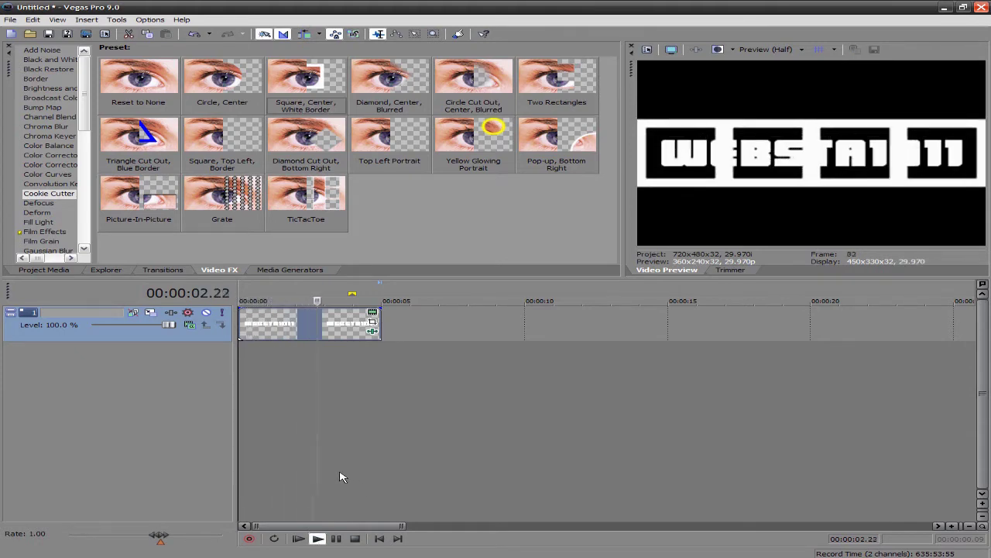
click(358, 541)
At 5 seconds, add a new video track with a text event reading 'presents'
click(381, 355)
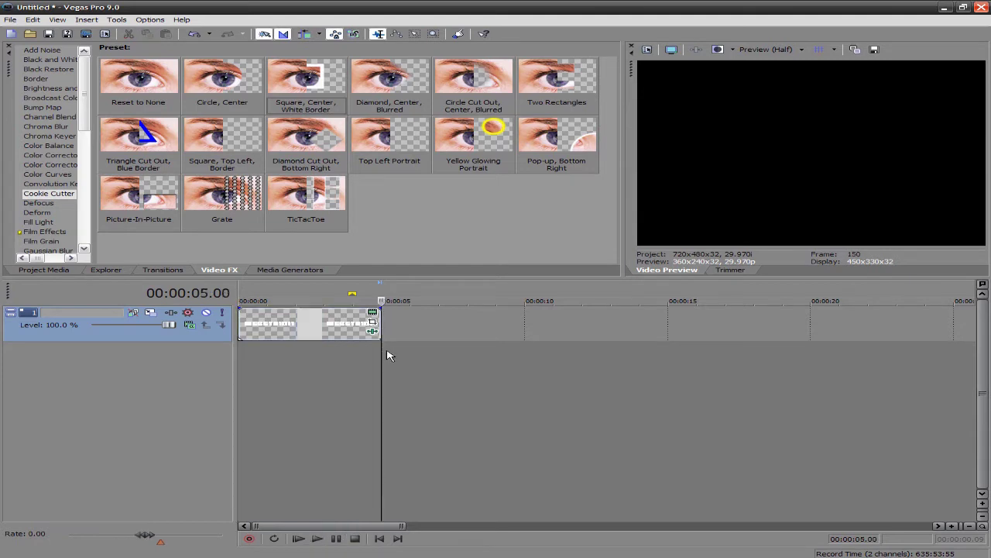
right_click(404, 352)
click(470, 378)
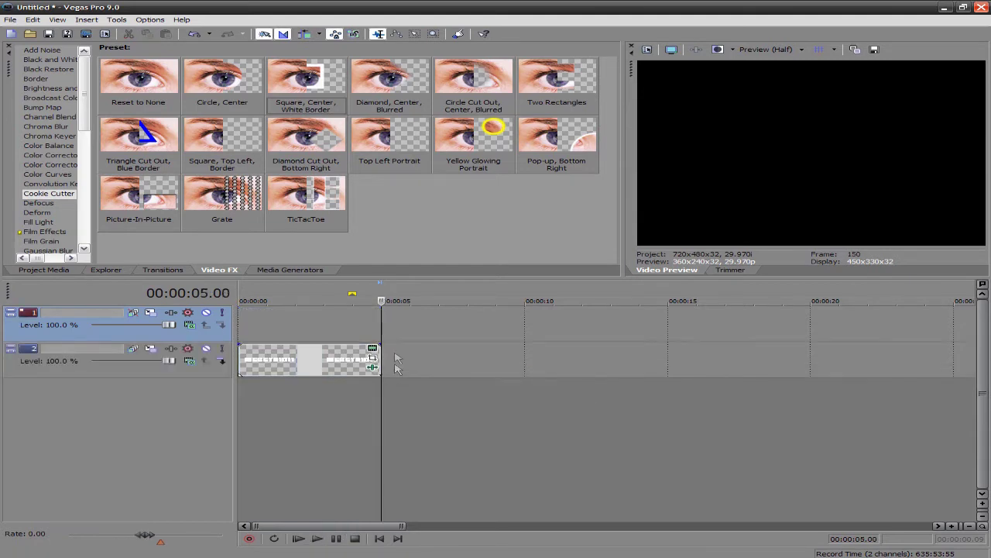
right_click(347, 325)
click(426, 426)
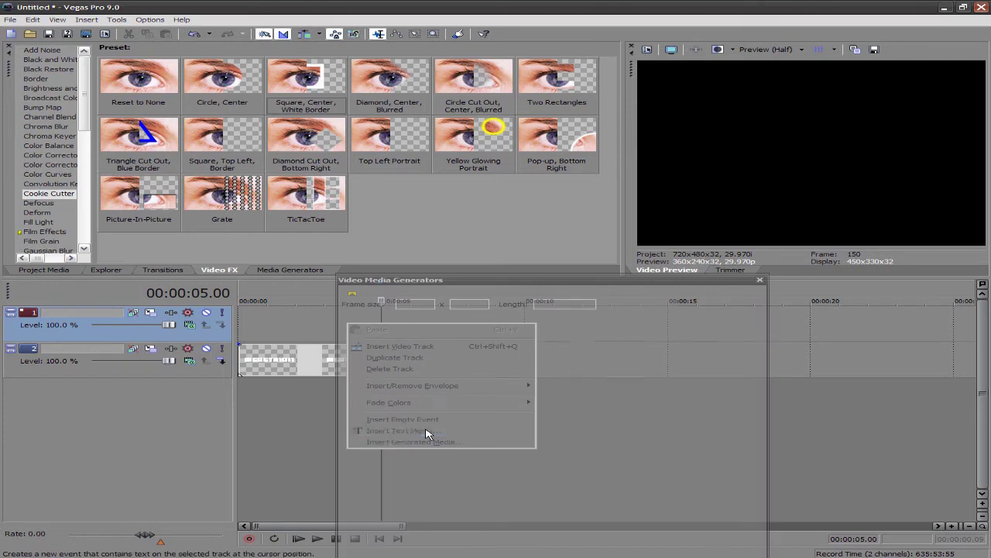
drag(426, 435, 613, 464)
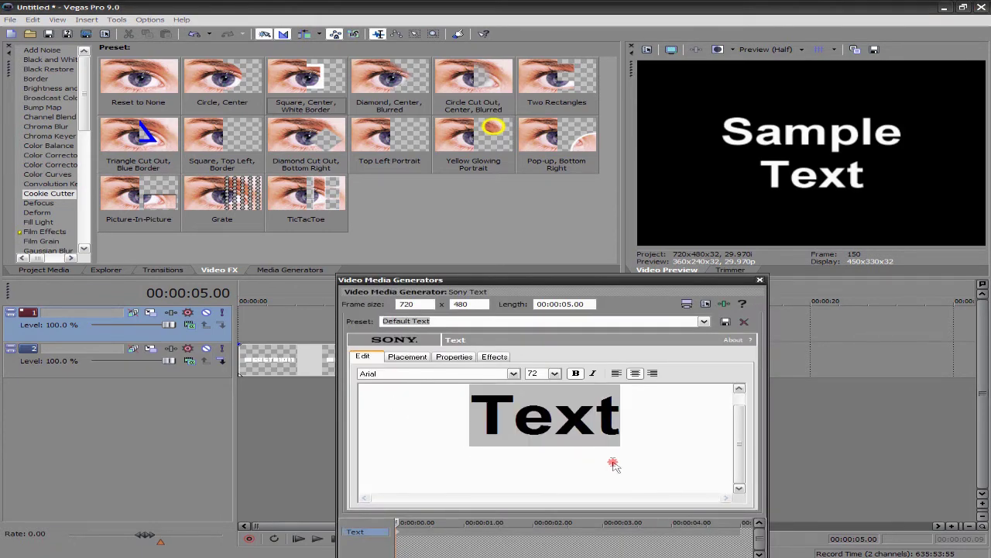
text(prese)
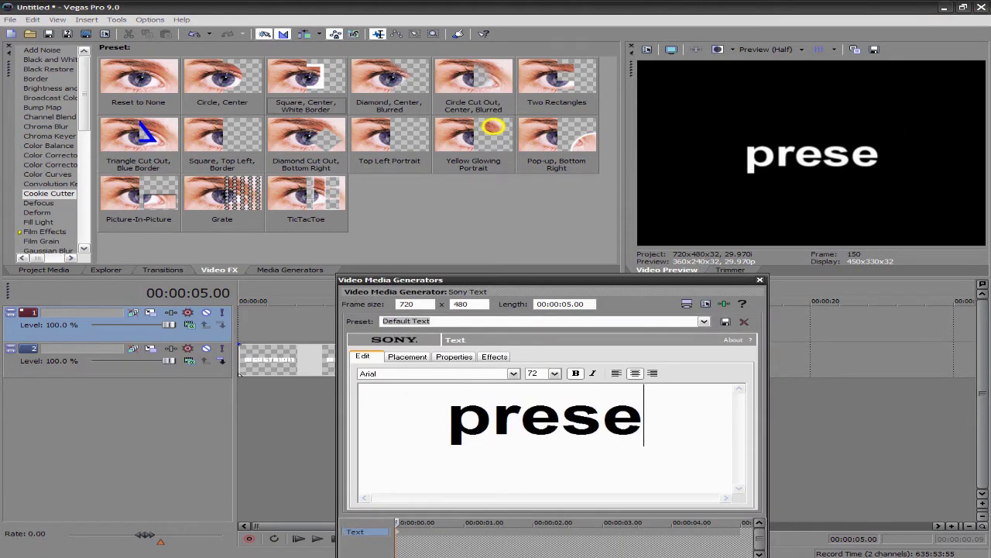
text(nts)
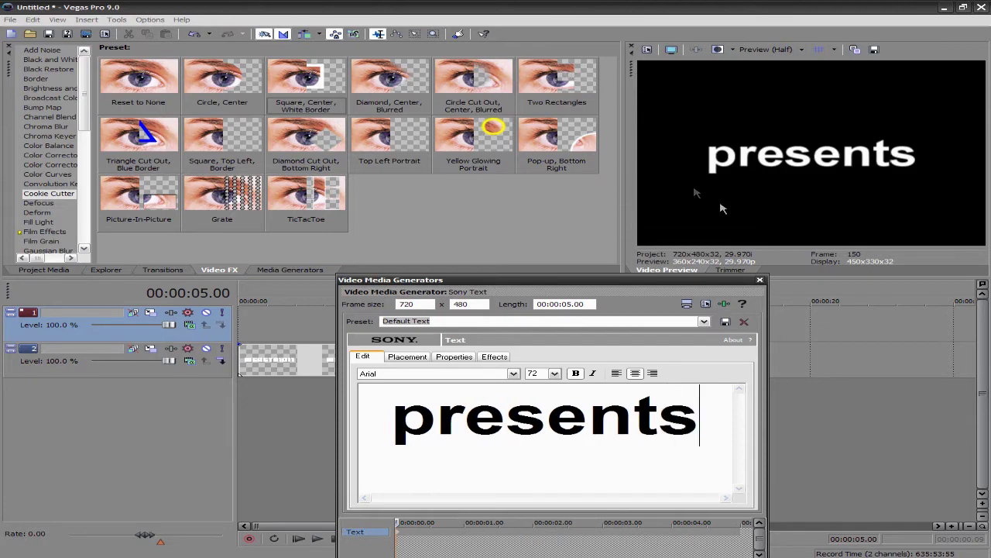
Switch the 'presents' text to a different blocky font
click(514, 374)
scroll(411, 309, down, 5)
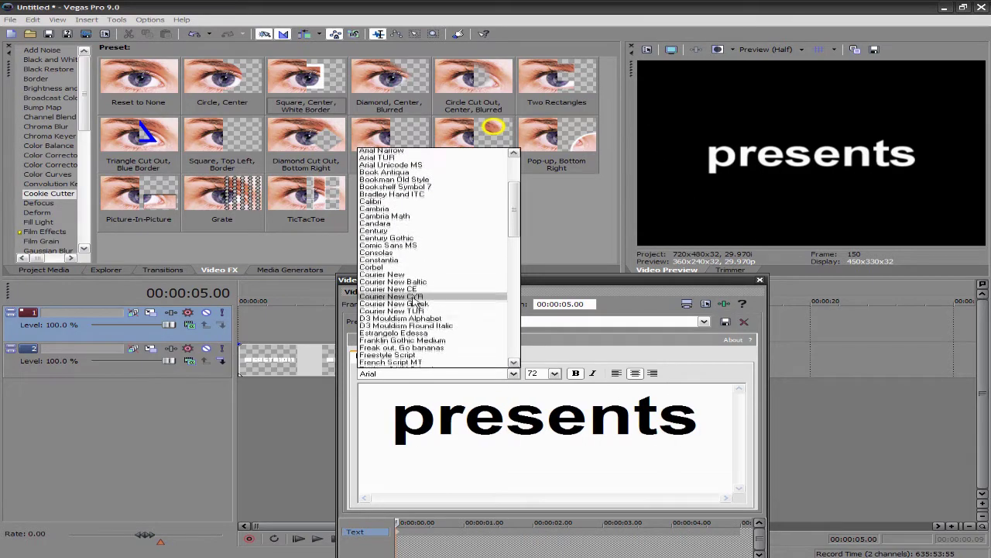
scroll(411, 308, down, 4)
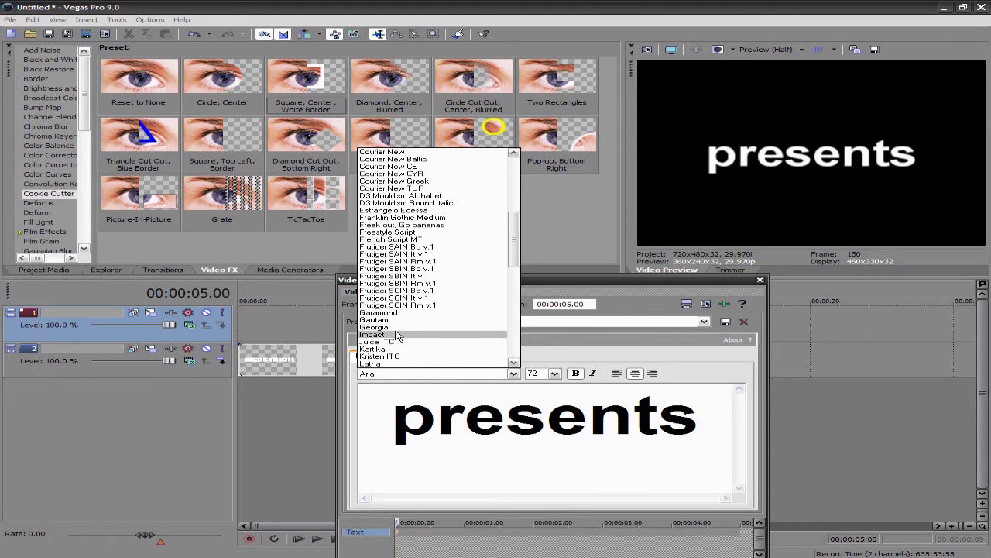
click(370, 363)
right_click(391, 557)
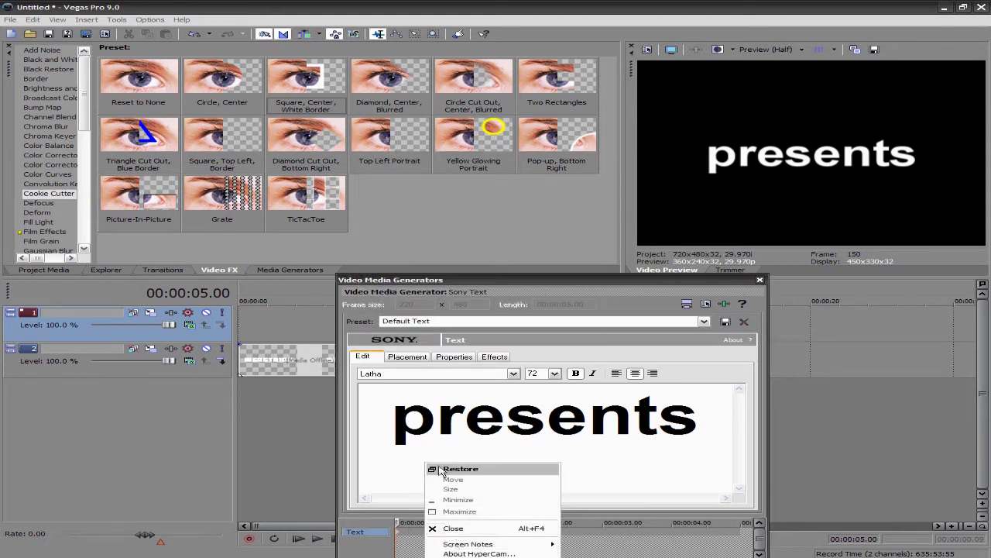
click(395, 469)
click(373, 437)
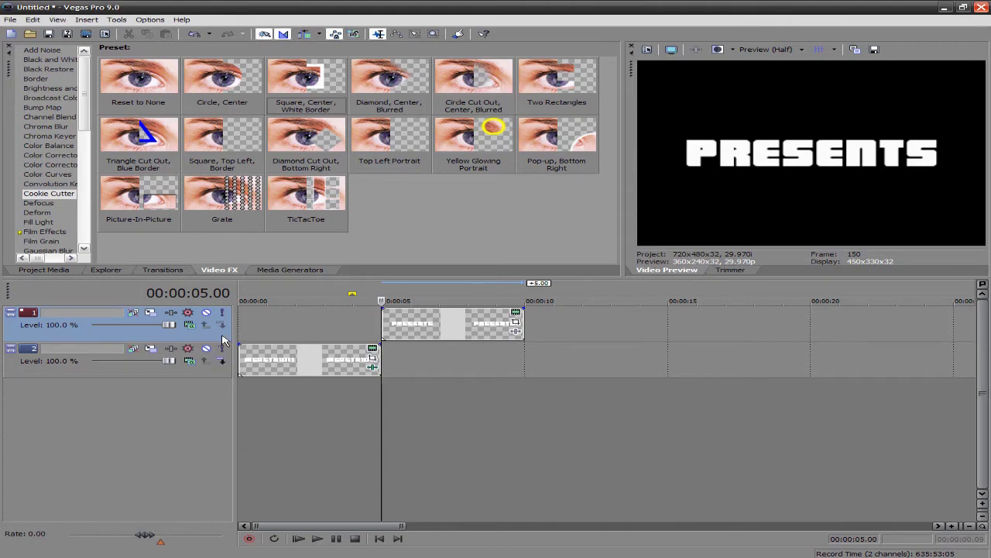
Reorder the tracks so WEBSTA1011 sits above PRESENTS, with the cursor back at the start
drag(223, 340, 217, 391)
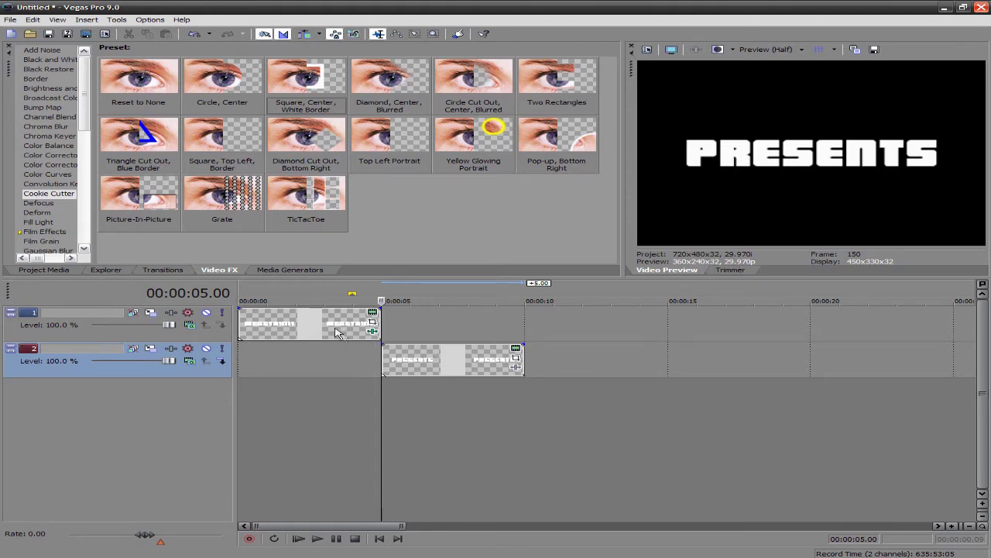
key(Home)
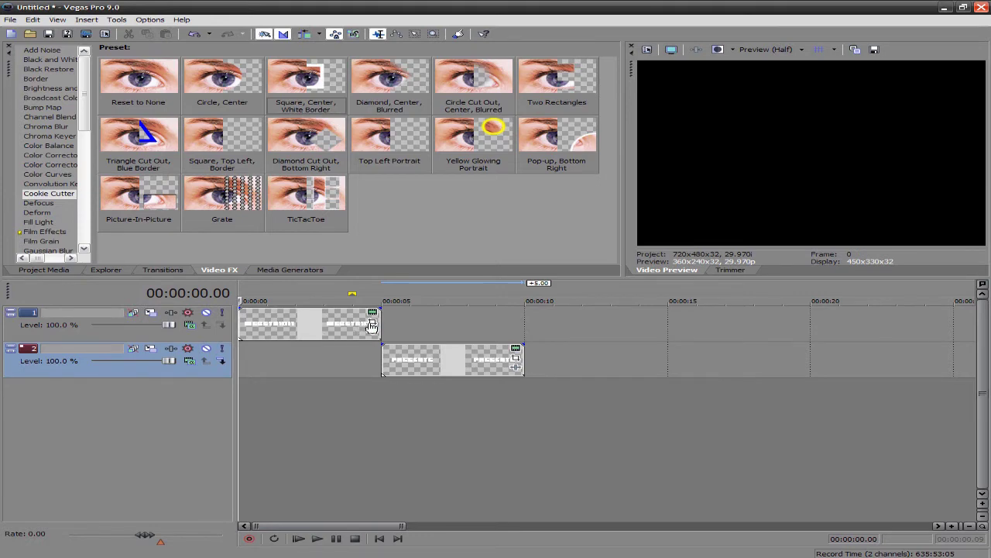
click(372, 324)
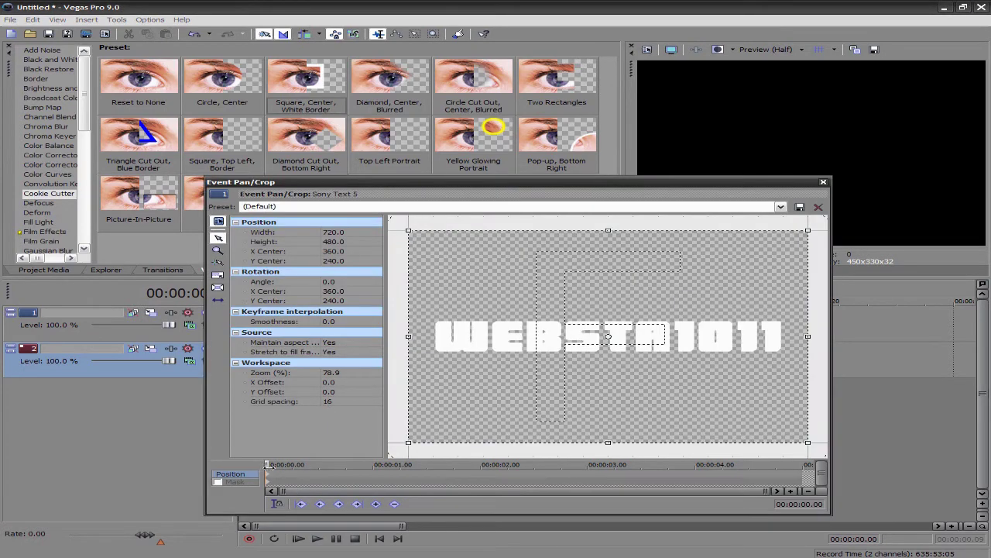
At 00:00:03.24, drag the Pan/Crop frame to X Center 1033.5, pushing WEBSTA1011 off-screen left
drag(269, 465, 629, 460)
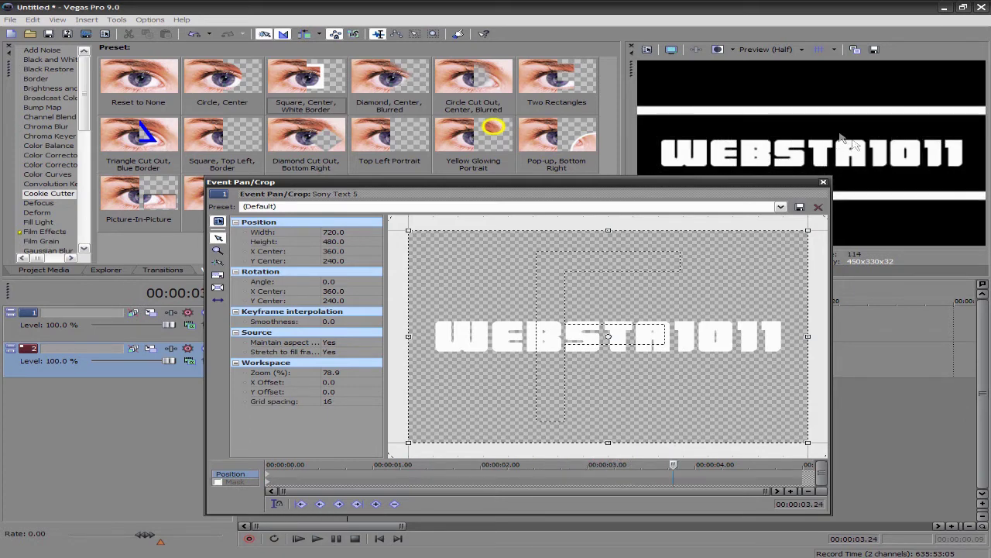
drag(706, 294, 961, 316)
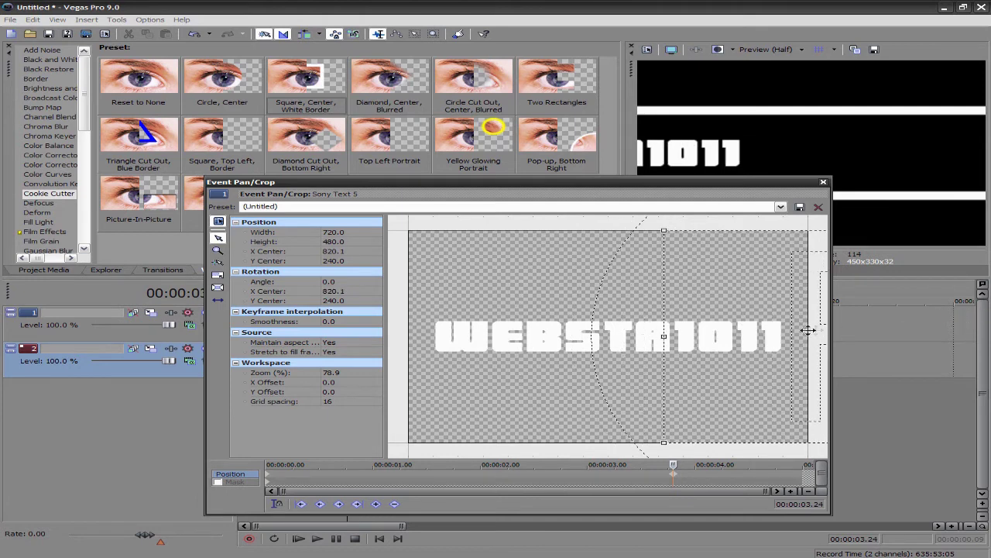
drag(771, 330, 889, 331)
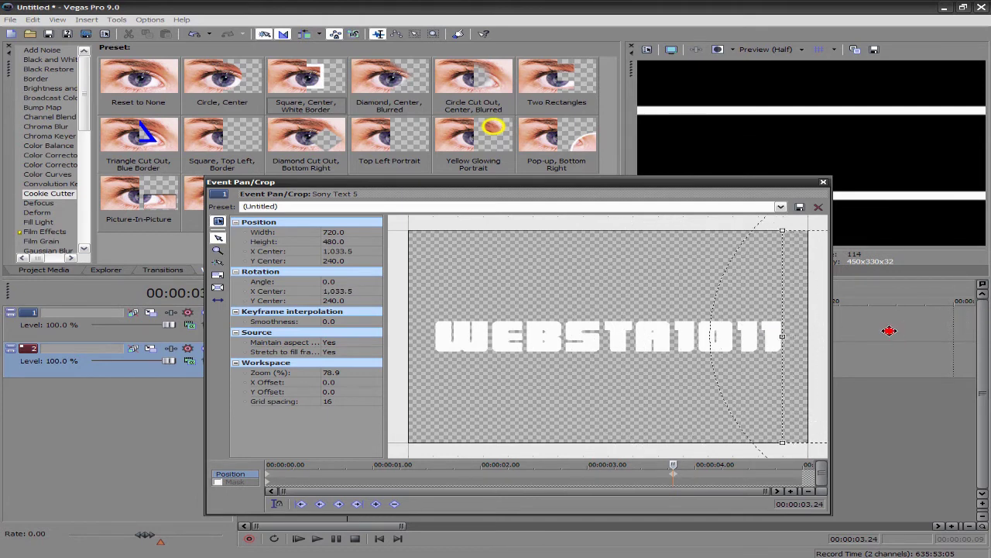
Play the intro from the start to check the WEBSTA1011 slide-off
click(823, 182)
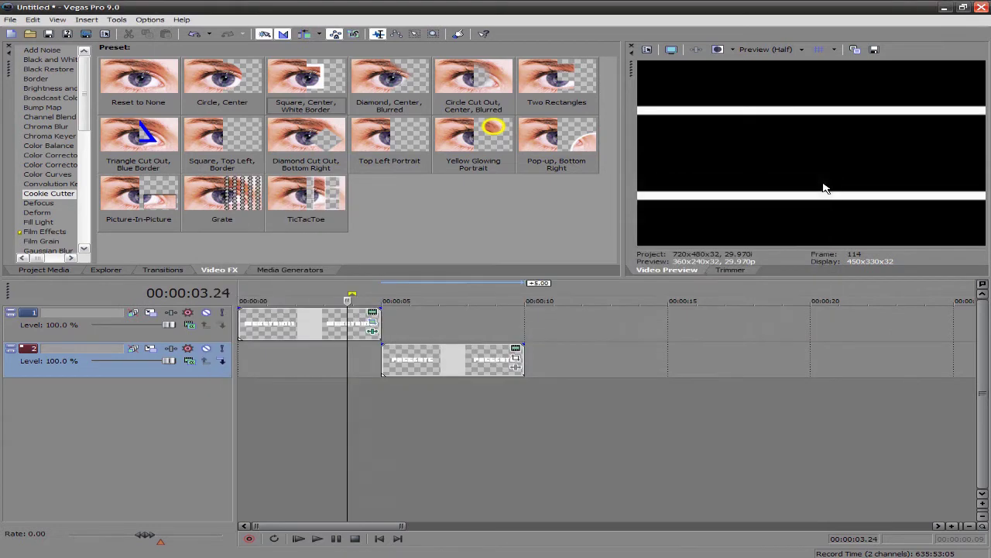
click(379, 538)
click(317, 539)
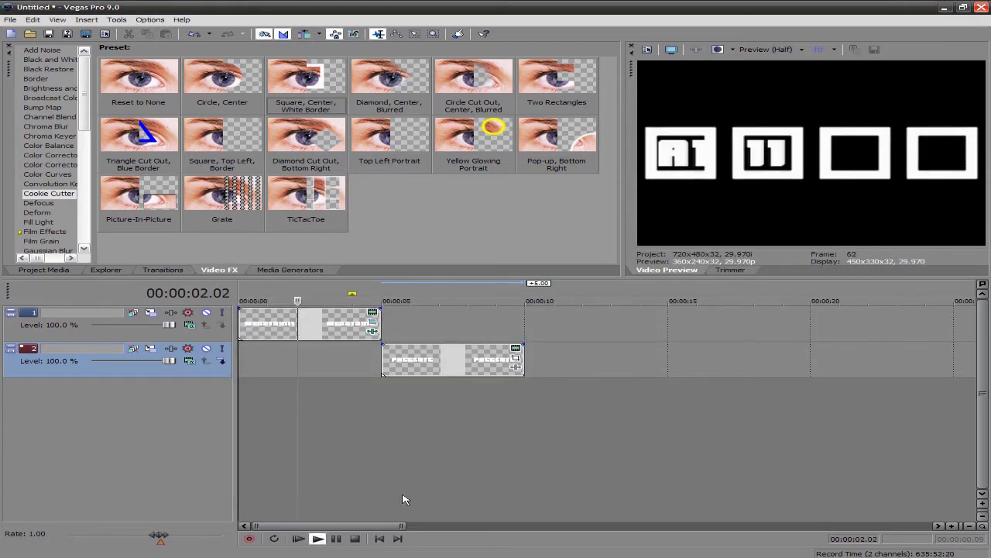
click(355, 539)
Add a restored, centred Pan/Crop keyframe at 00:00:03.18 for WEBSTA1011
click(372, 323)
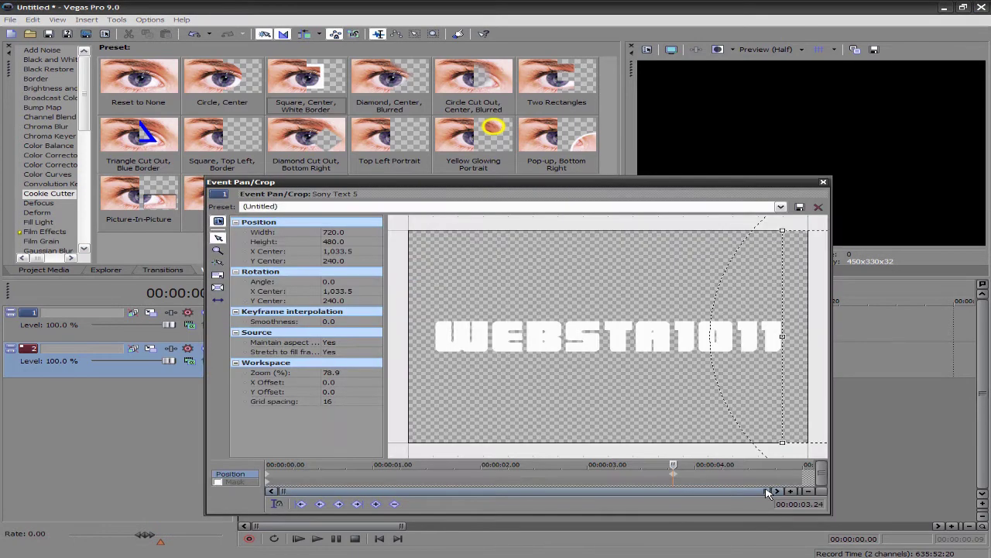
drag(671, 465, 652, 469)
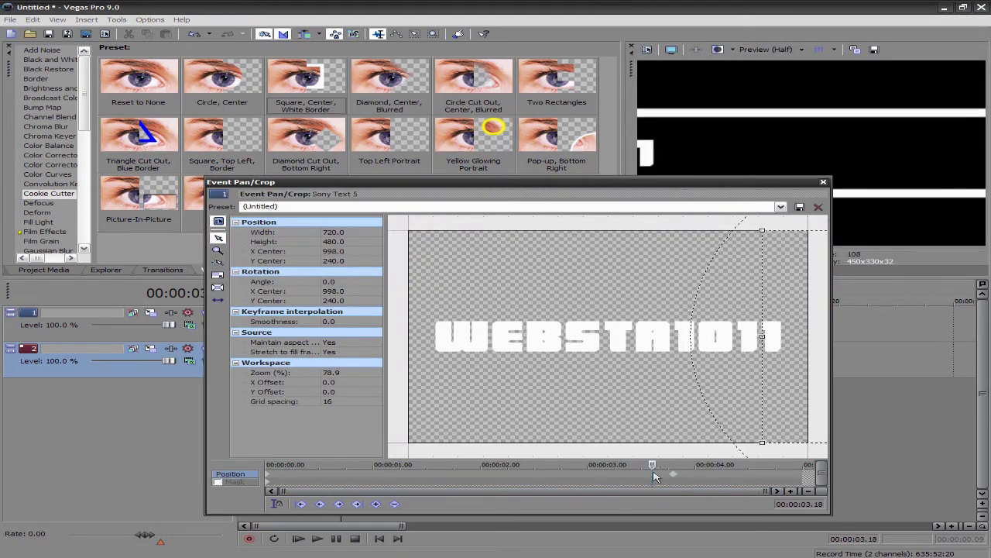
right_click(803, 344)
click(821, 350)
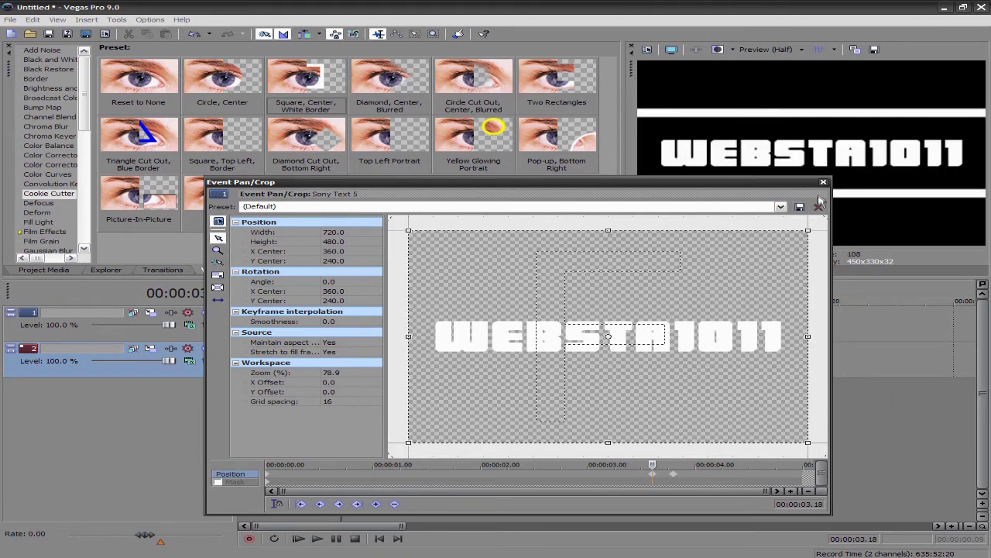
click(824, 184)
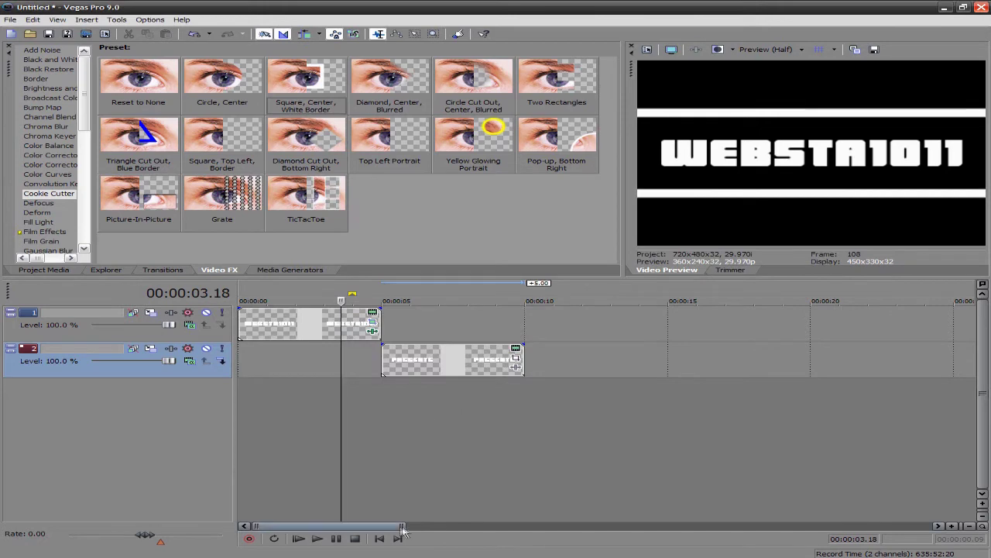
click(379, 538)
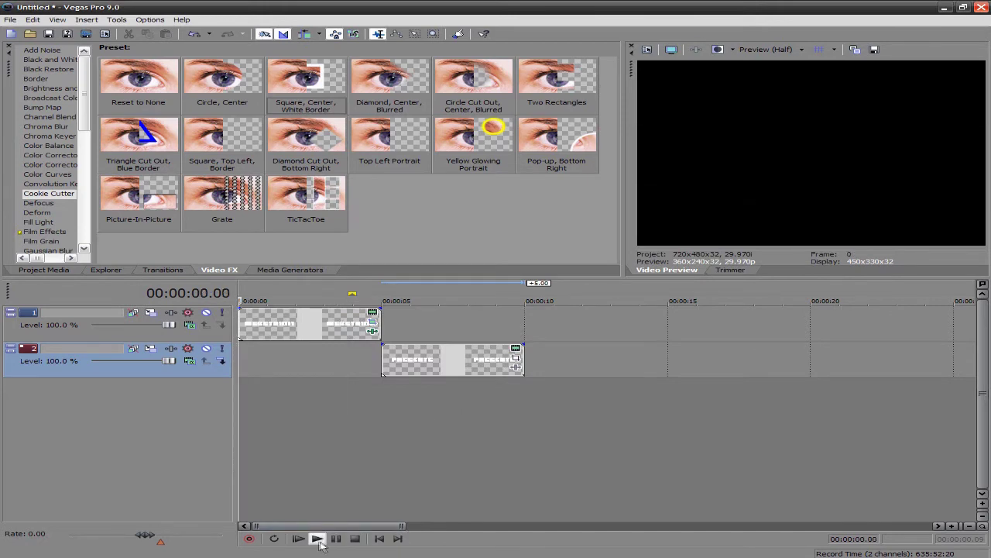
click(316, 538)
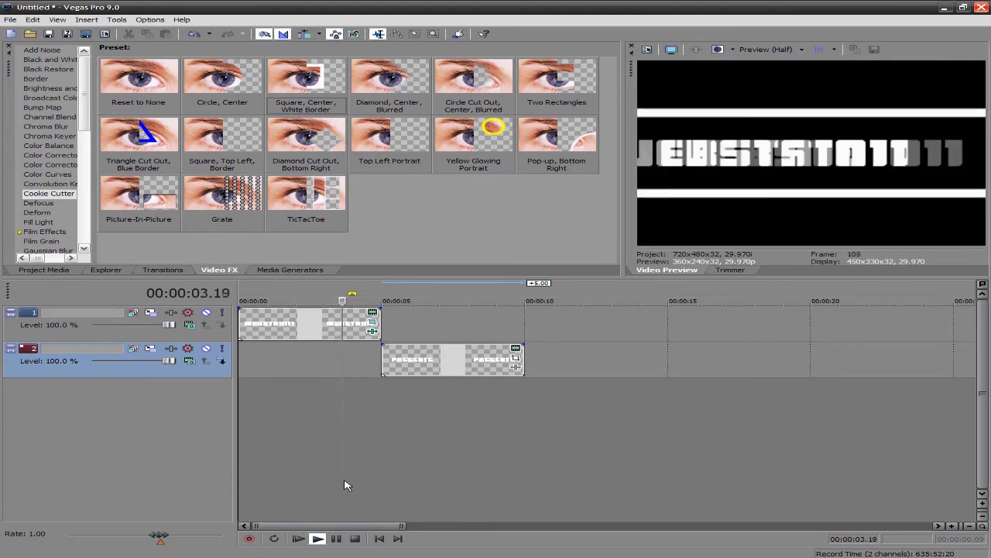
click(354, 538)
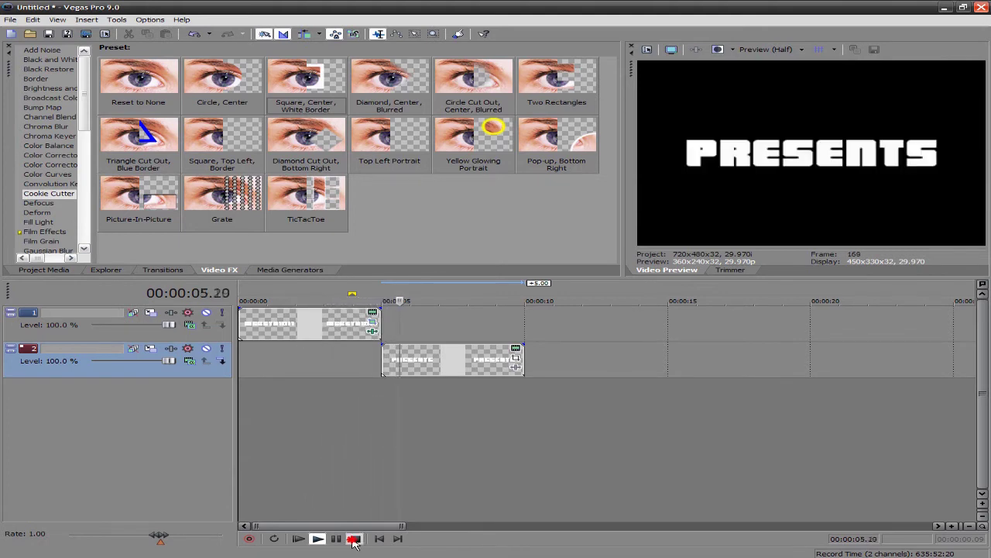
click(443, 362)
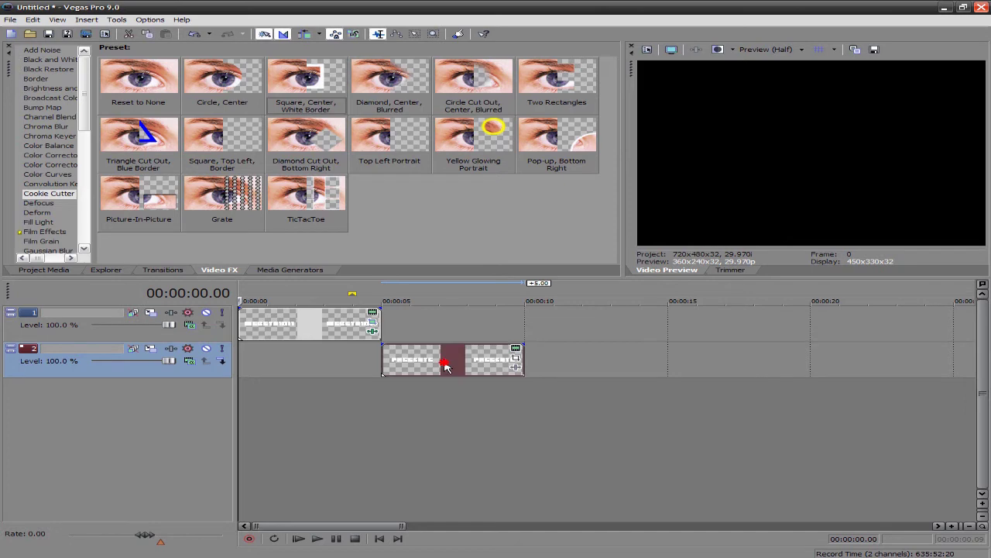
click(379, 538)
Shift the PRESENTS event earlier so it overlaps WEBSTA1011's ending, and play back the overlap
drag(434, 364, 411, 362)
click(336, 353)
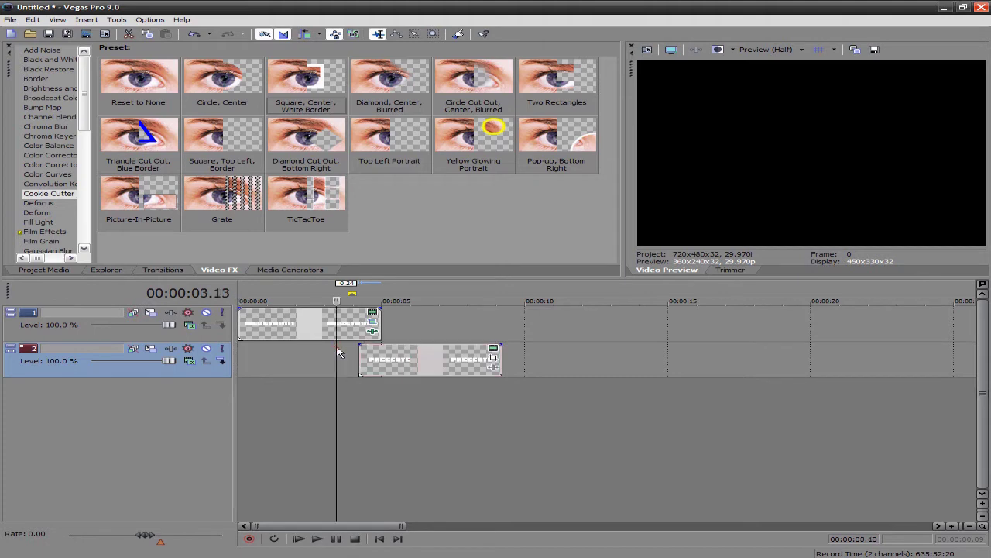
key(space)
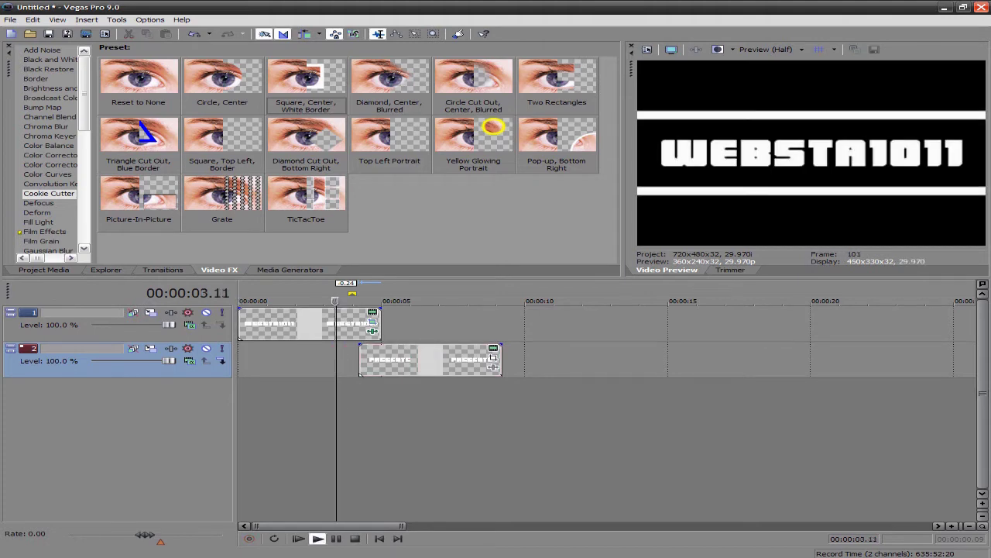
click(494, 360)
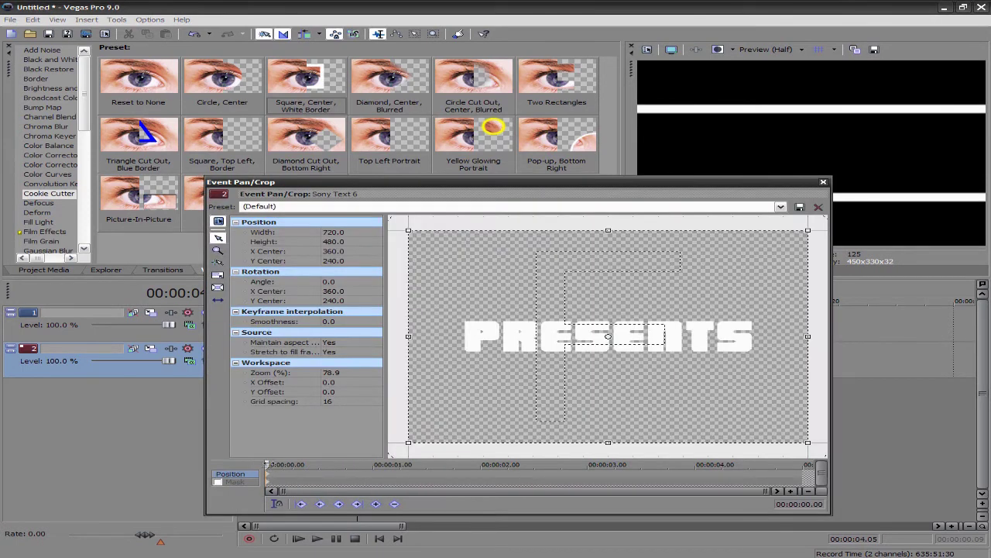
Offset the PRESENTS framing at 0 s to X Center -271.6 and preview the transition
drag(708, 343, 364, 422)
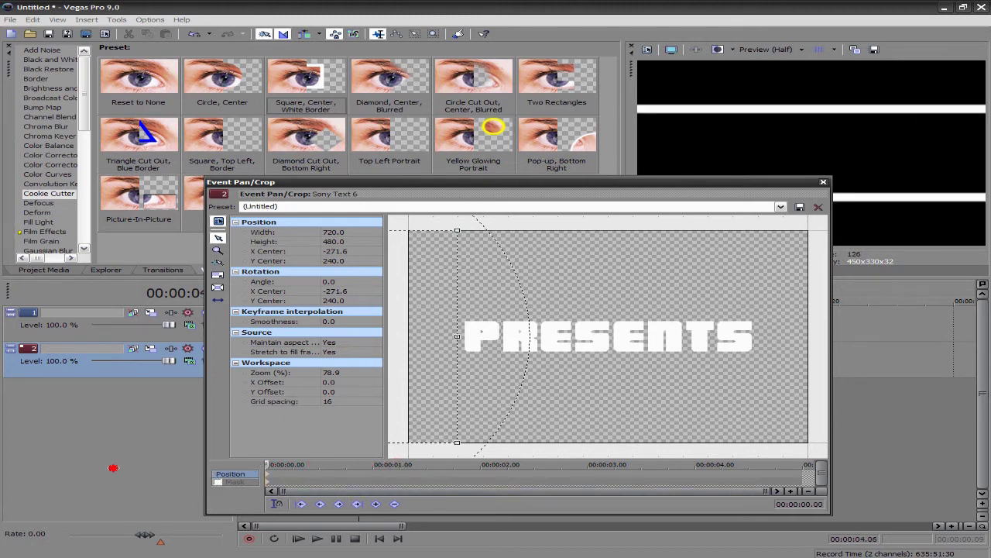
drag(594, 192, 990, 155)
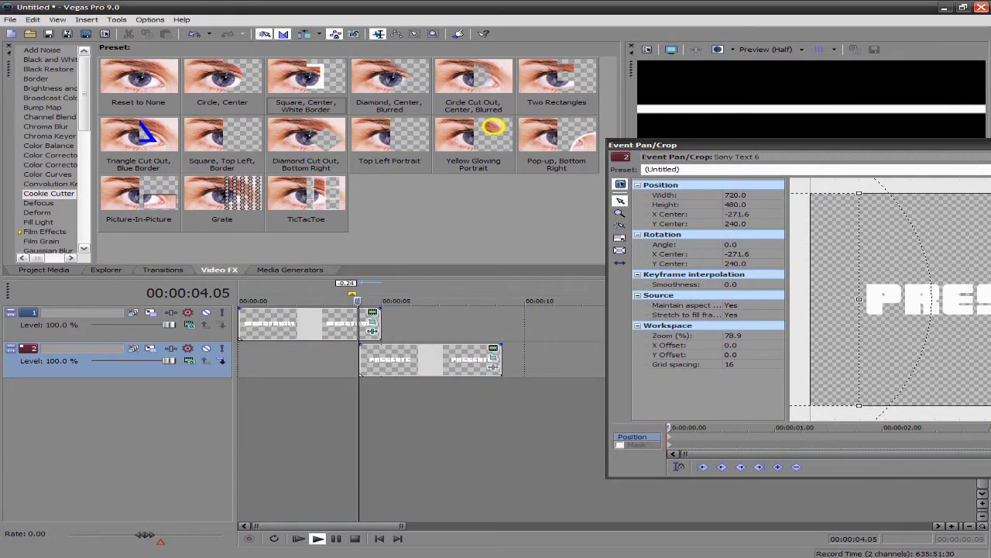
click(318, 300)
key(space)
key(space)
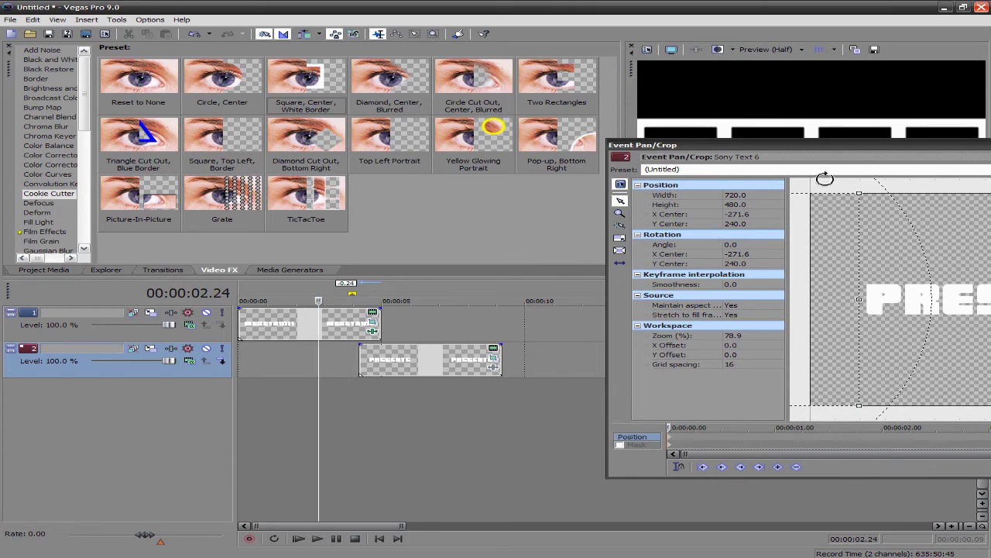
drag(697, 144, 654, 281)
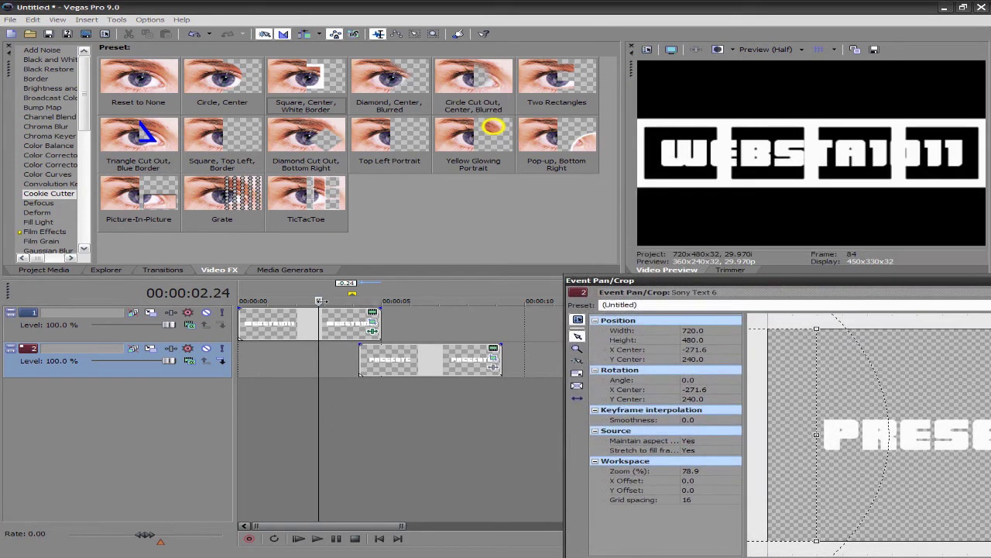
key(space)
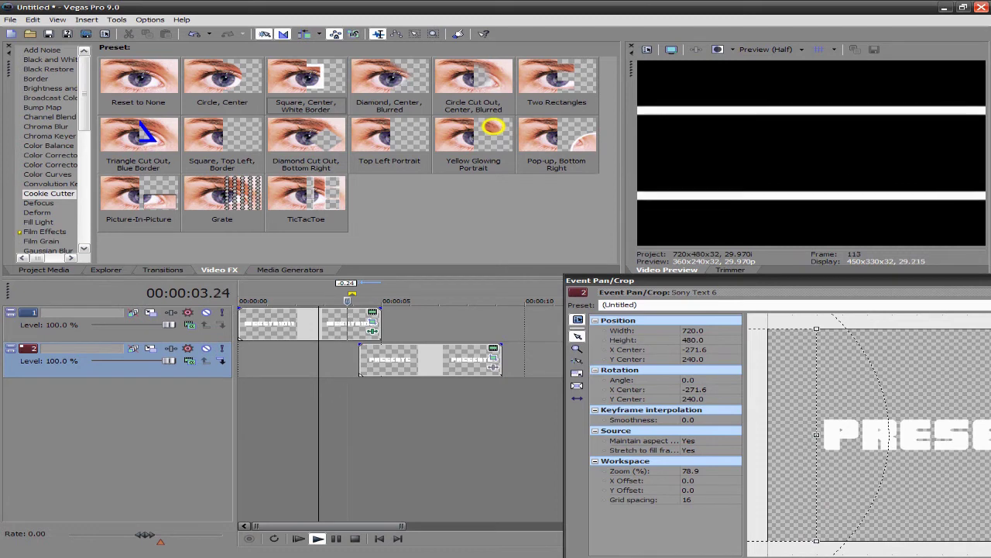
key(space)
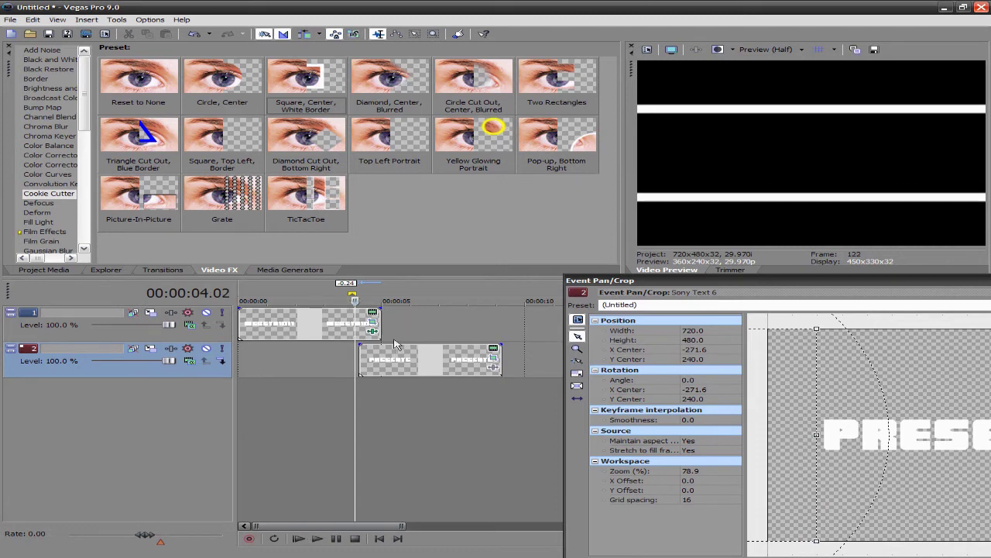
Nudge the PRESENTS event earlier and restore centred framing (X Center 360) at one second
drag(401, 353, 389, 354)
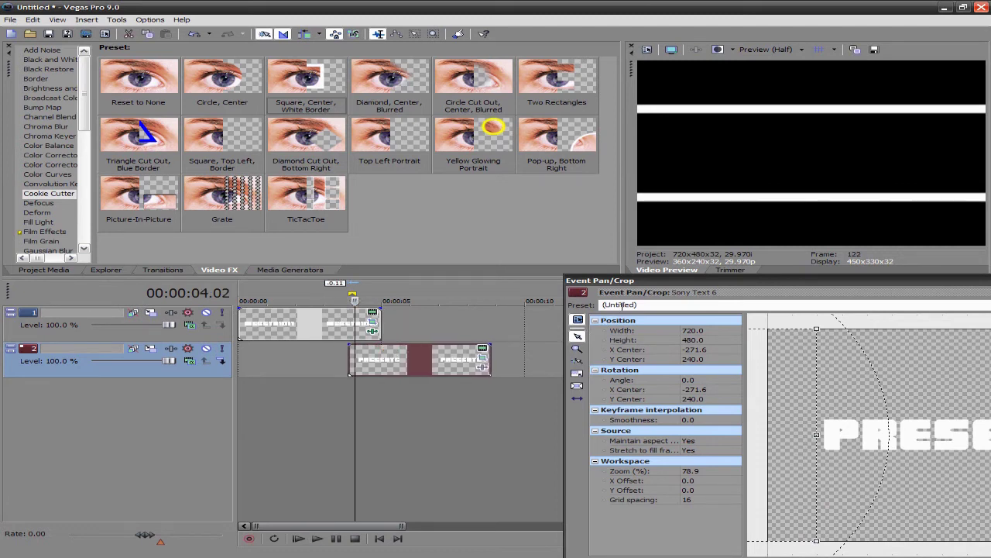
double_click(631, 281)
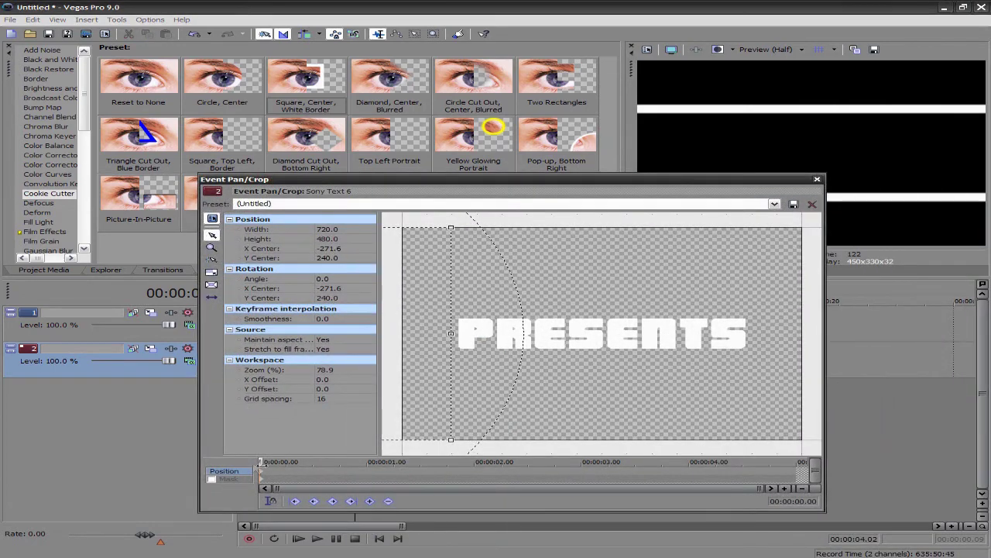
click(259, 462)
drag(260, 470, 336, 463)
right_click(452, 330)
click(474, 343)
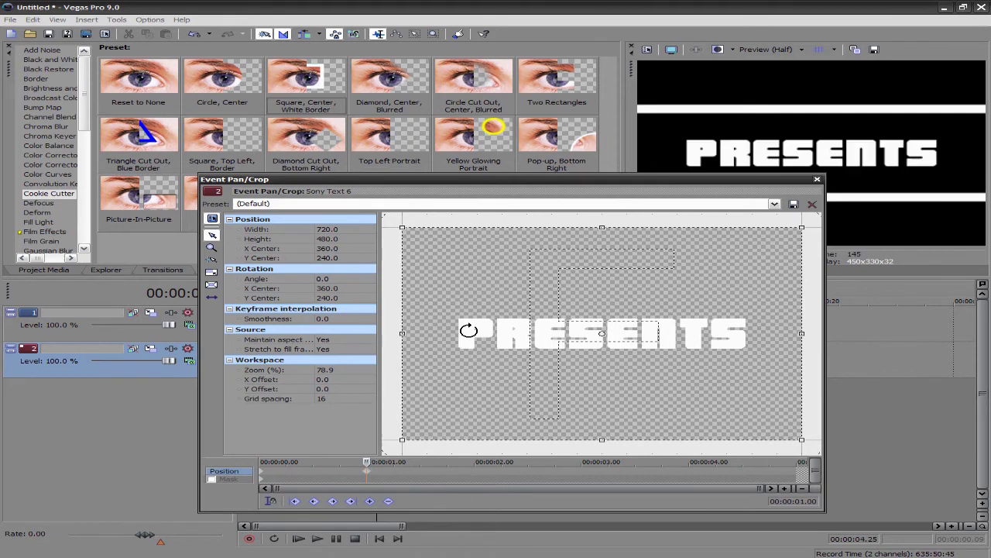
click(817, 178)
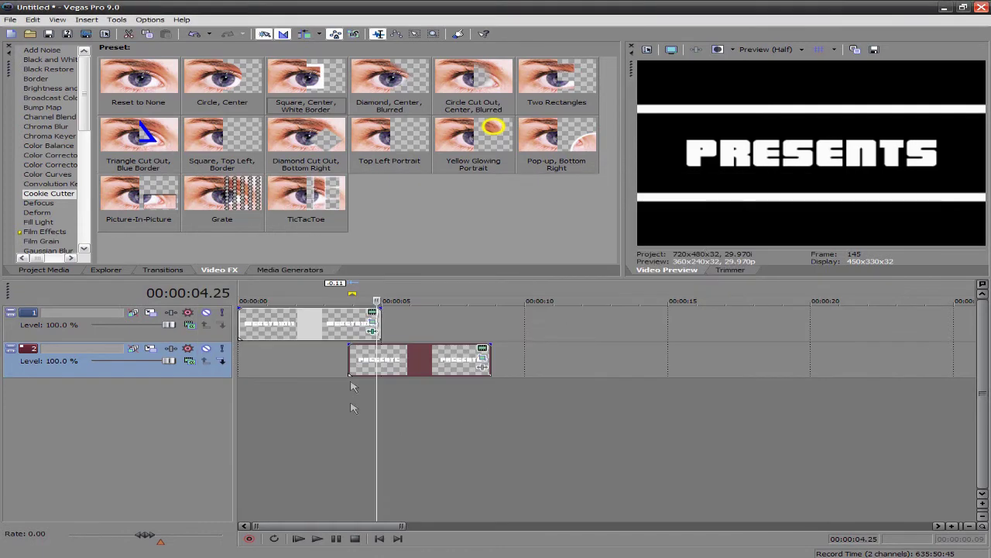
Replay the transition from 2.28 seconds
click(325, 385)
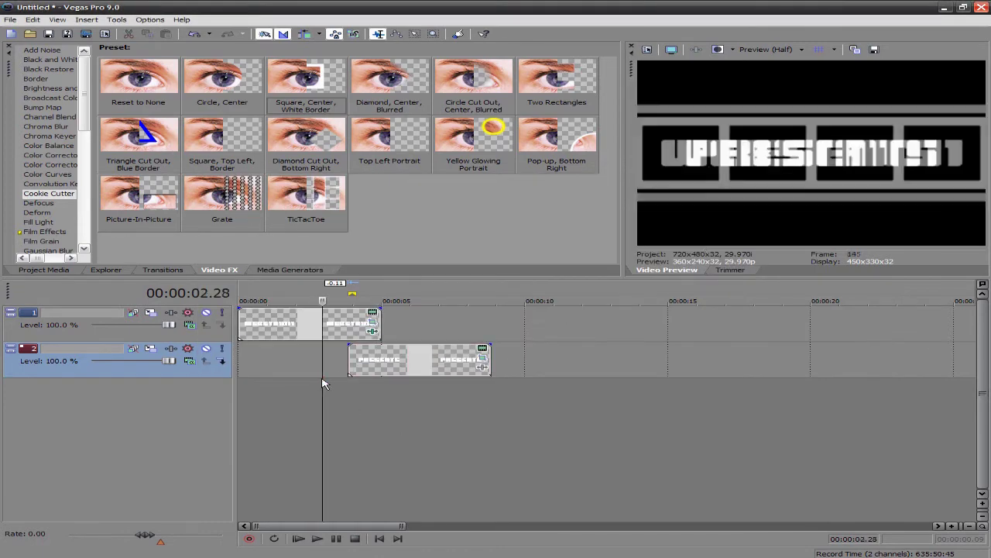
click(317, 539)
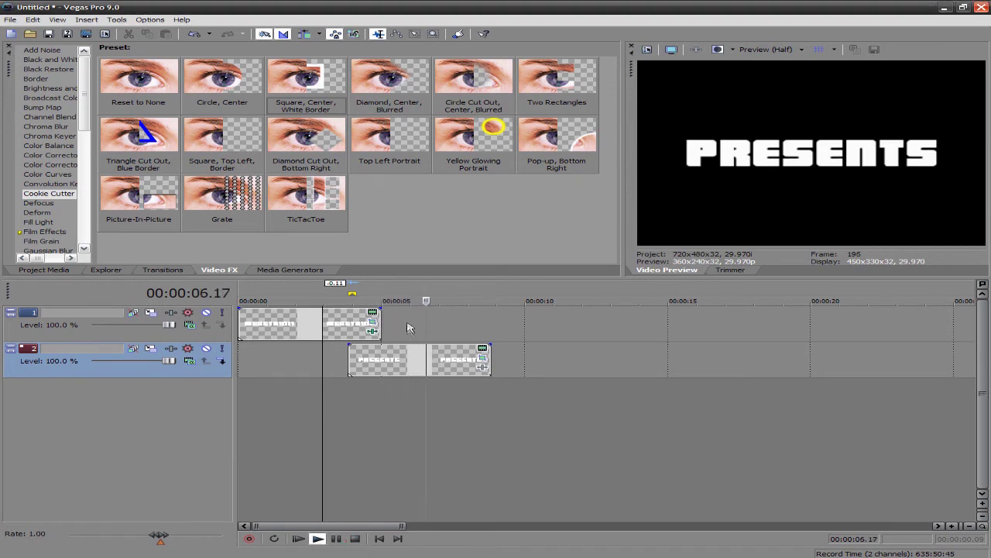
click(354, 538)
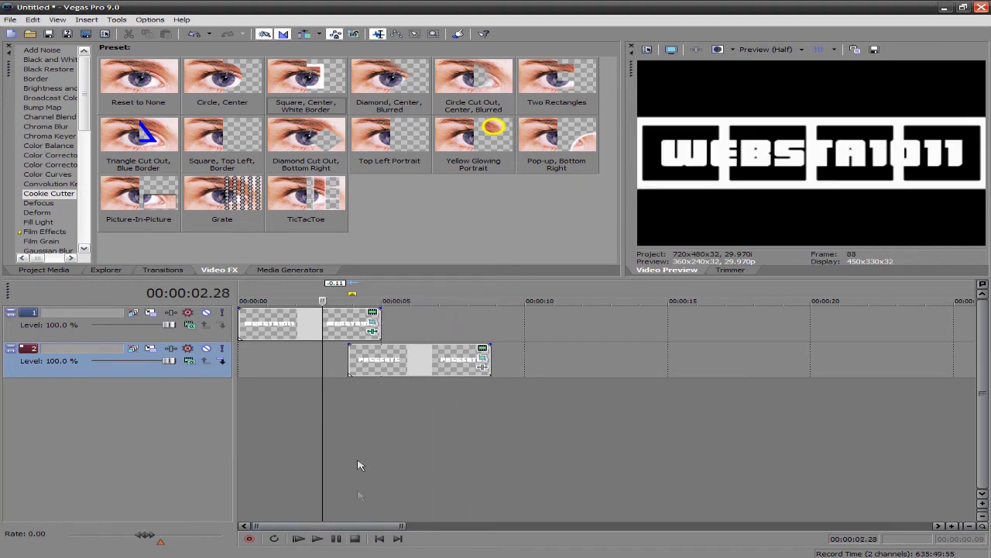
Extend the WEBSTA1011 line event to the end of PRESENTS and play the whole intro
drag(379, 319, 490, 320)
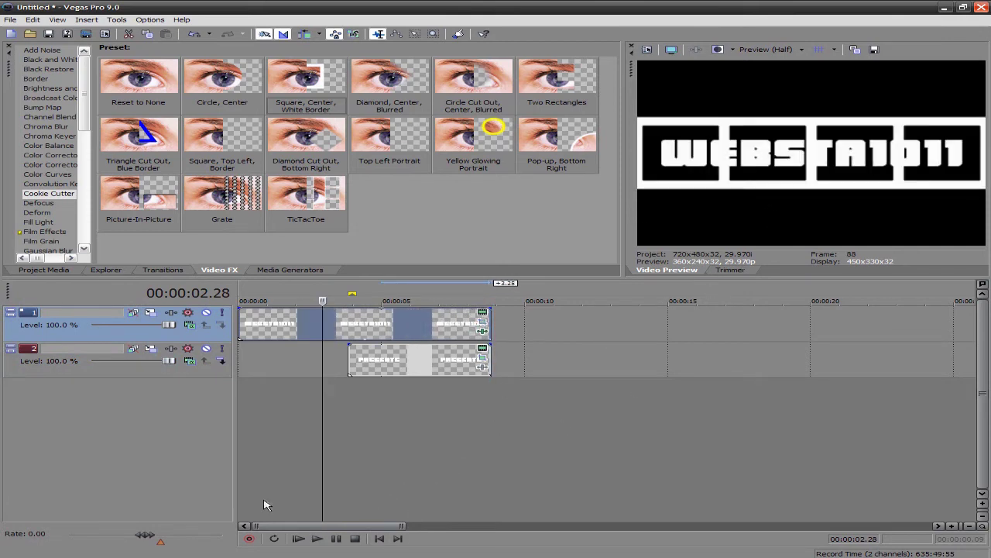
click(382, 538)
click(317, 538)
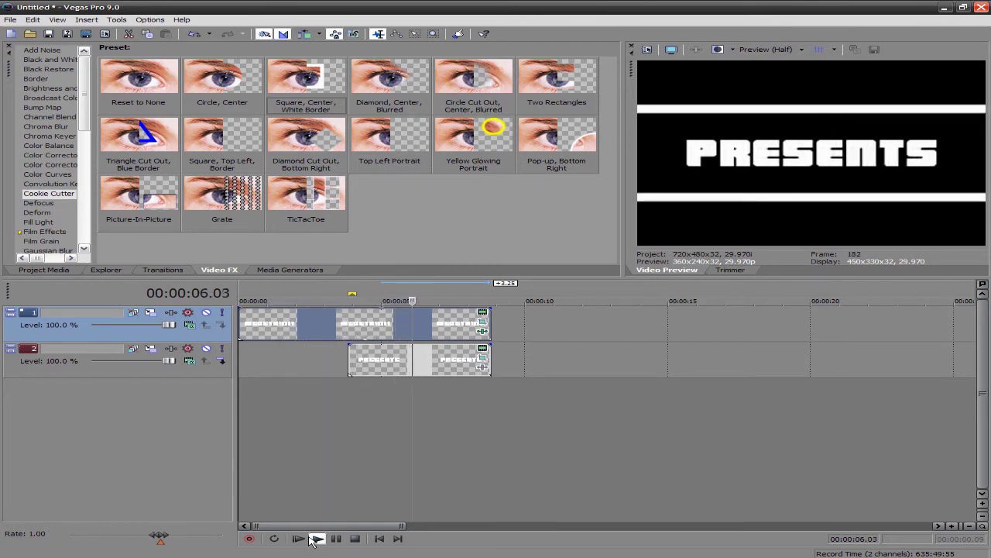
click(357, 539)
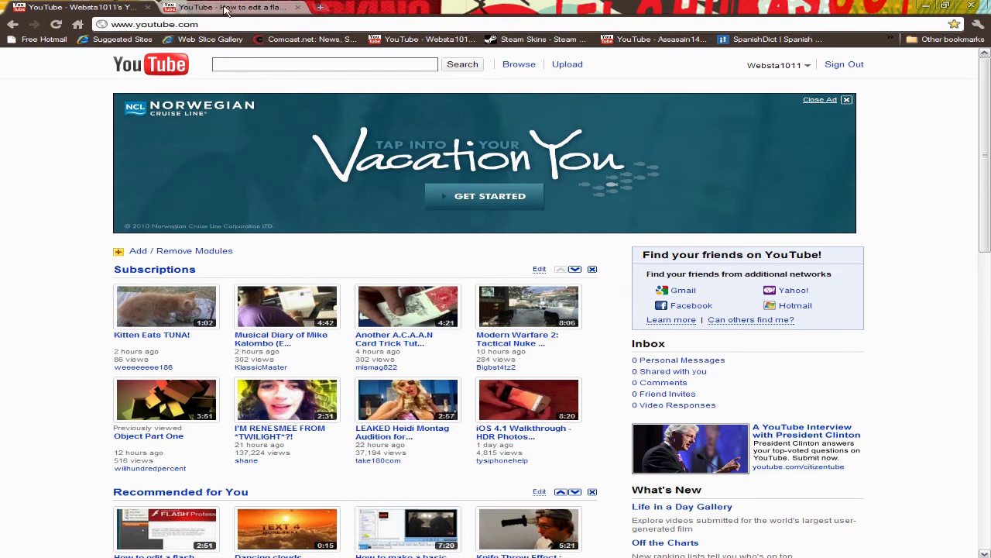
Close the extra YouTube tab and open the Google home page in a new tab
middle_click(225, 9)
click(177, 8)
click(350, 118)
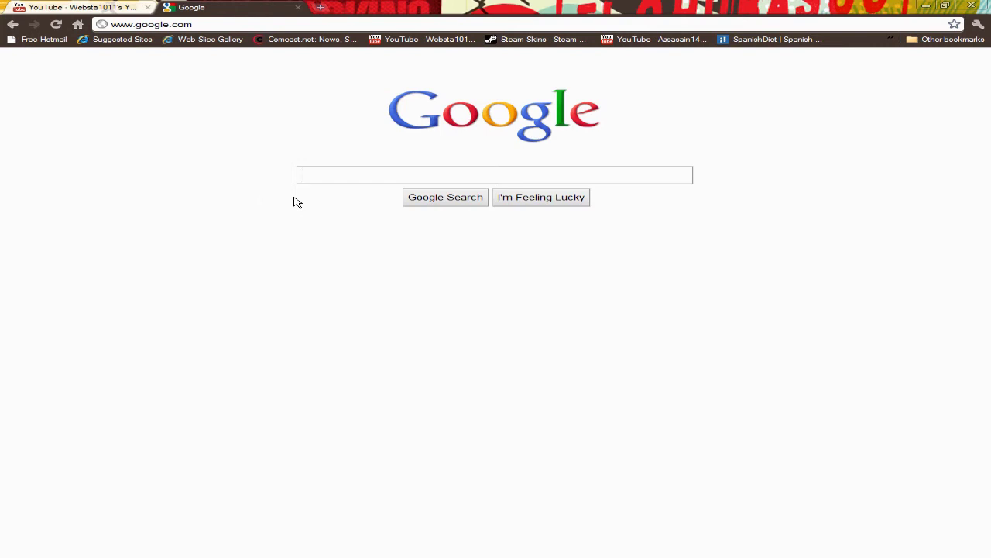
Search Google for 'cool intro backrounds'
text(cool intro)
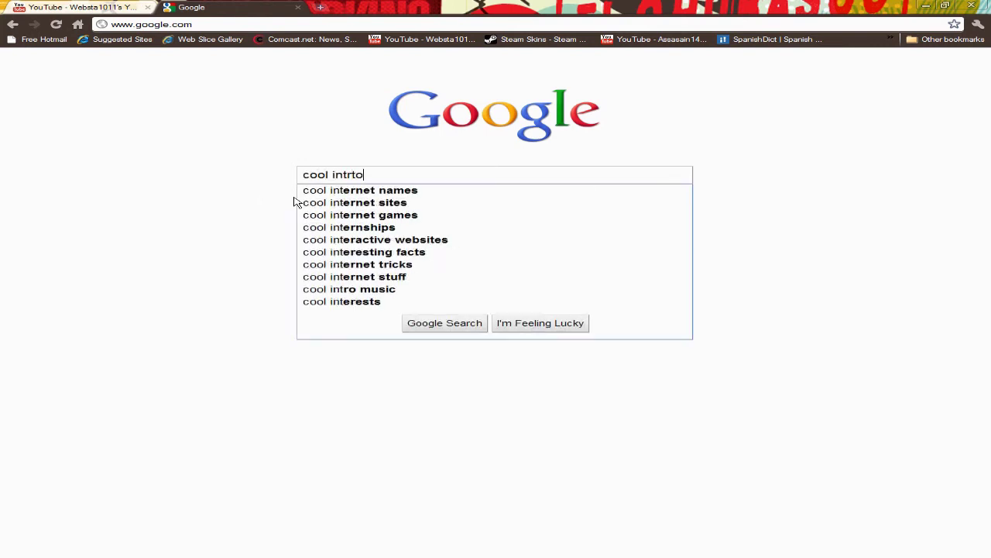
key(BackSpace)
key(BackSpace)
text(ro )
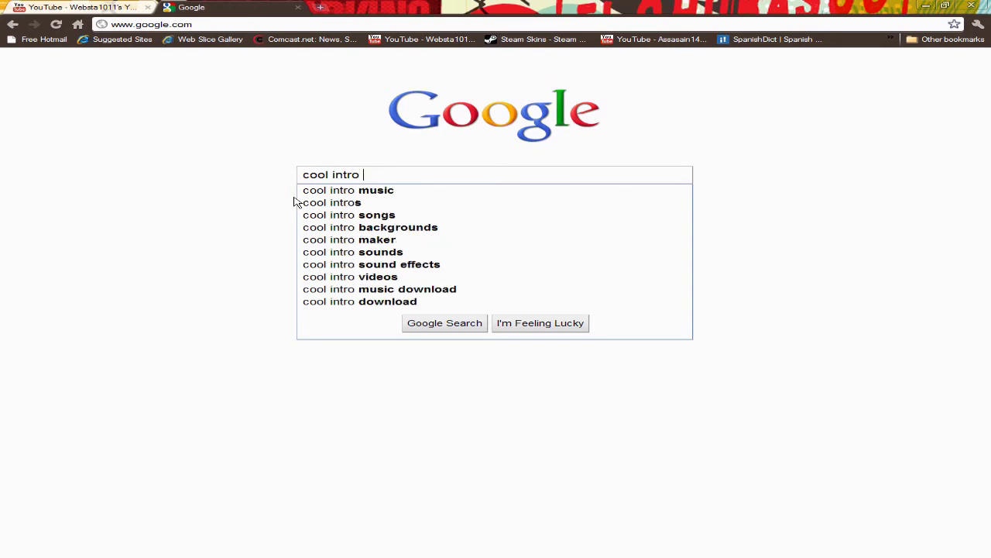
text(backrou)
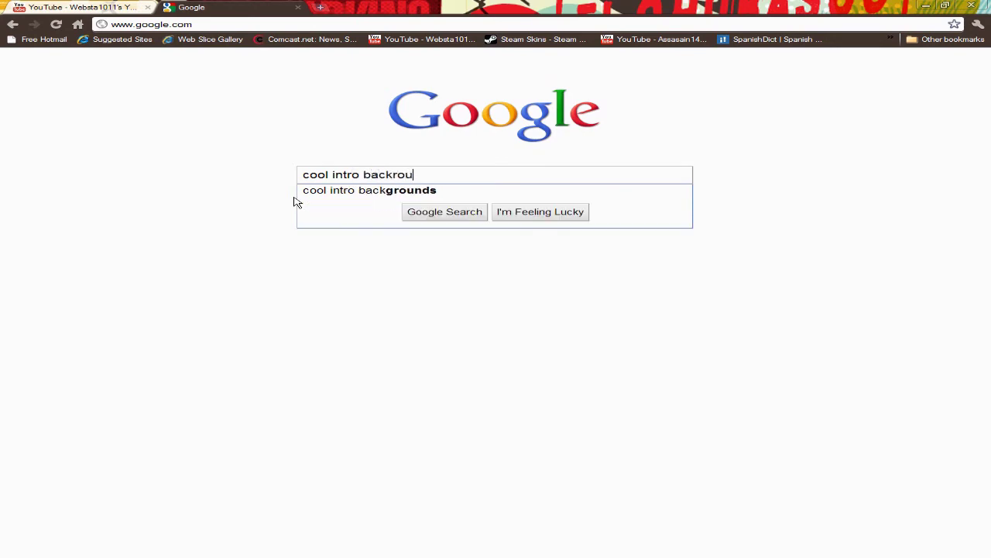
text(nds)
key(Return)
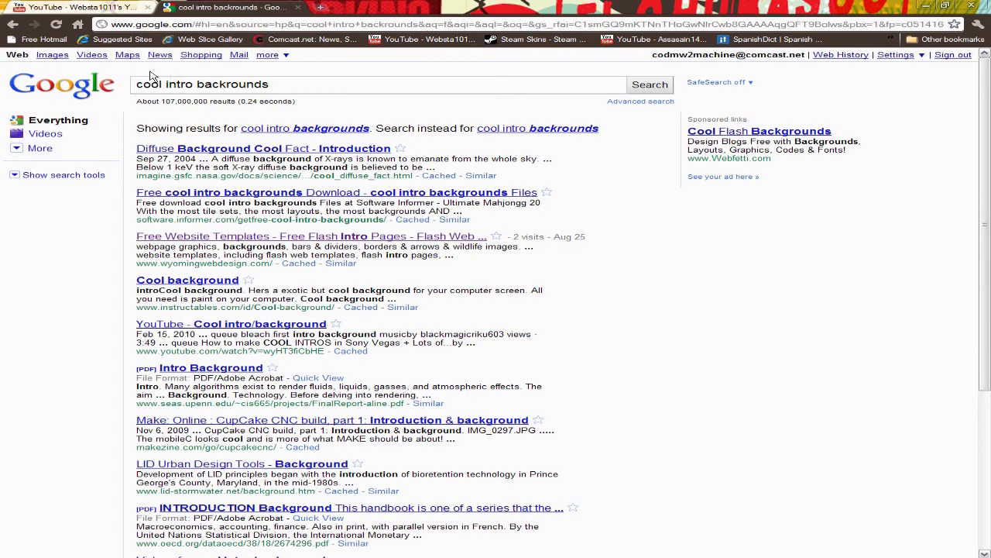
View the image results for 'cool intro backrounds', then close the Google Images tab
click(53, 55)
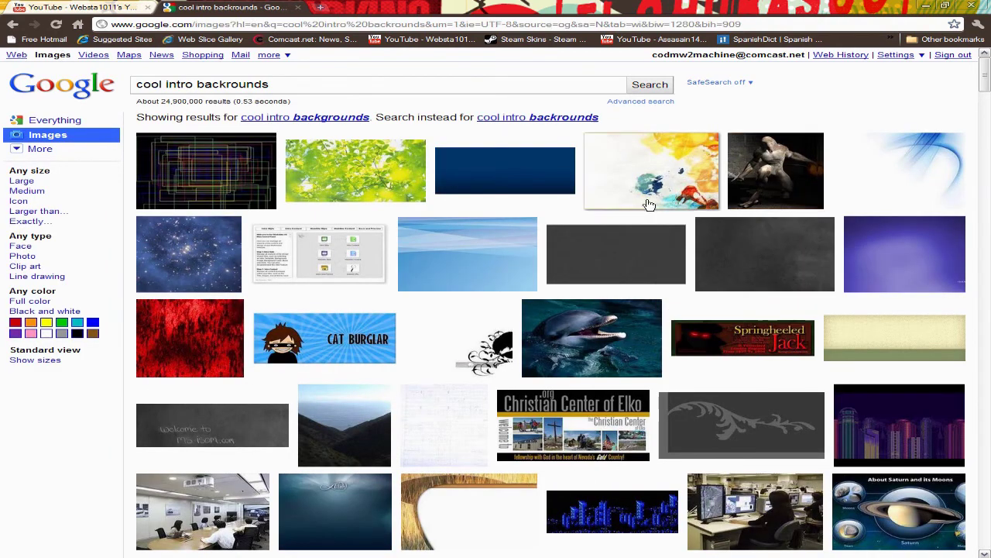
middle_click(256, 6)
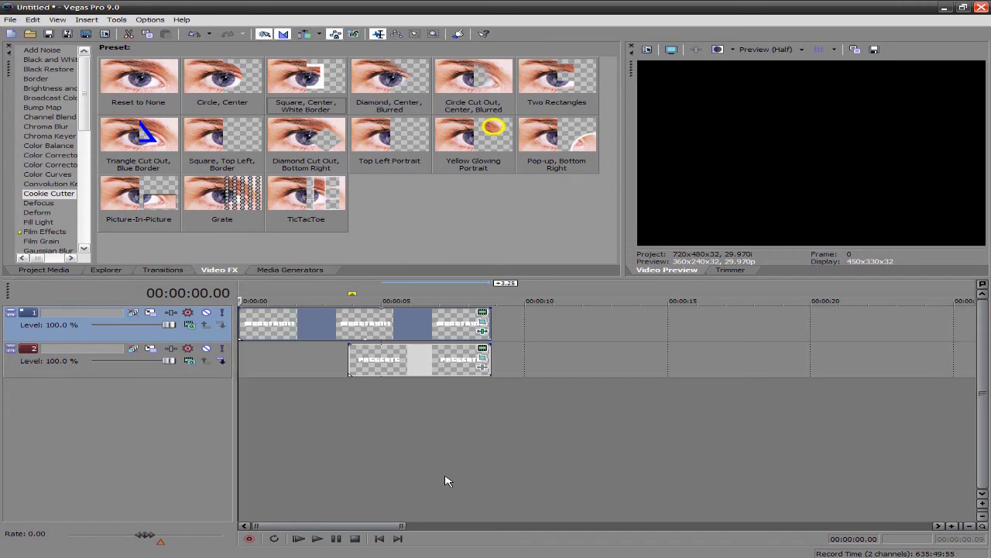
click(317, 539)
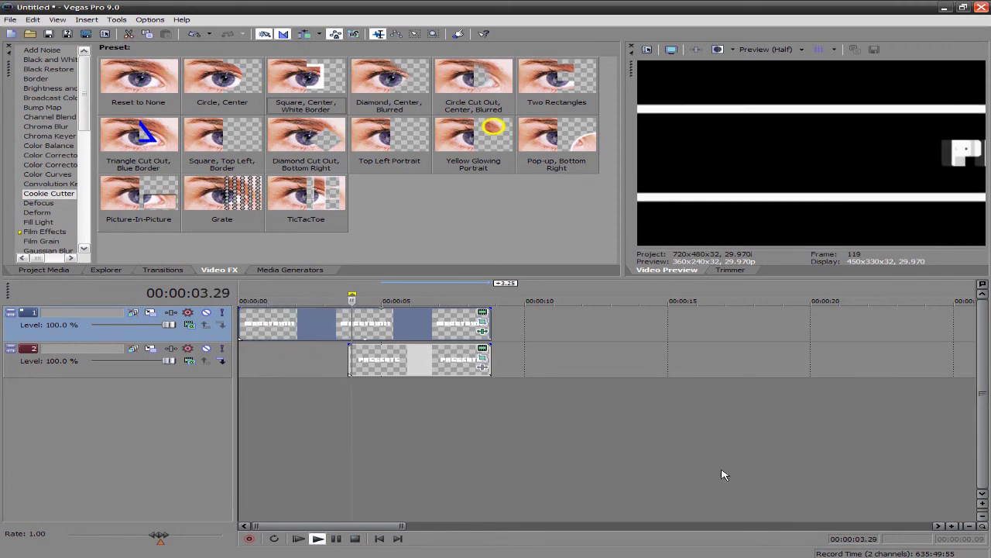
click(353, 539)
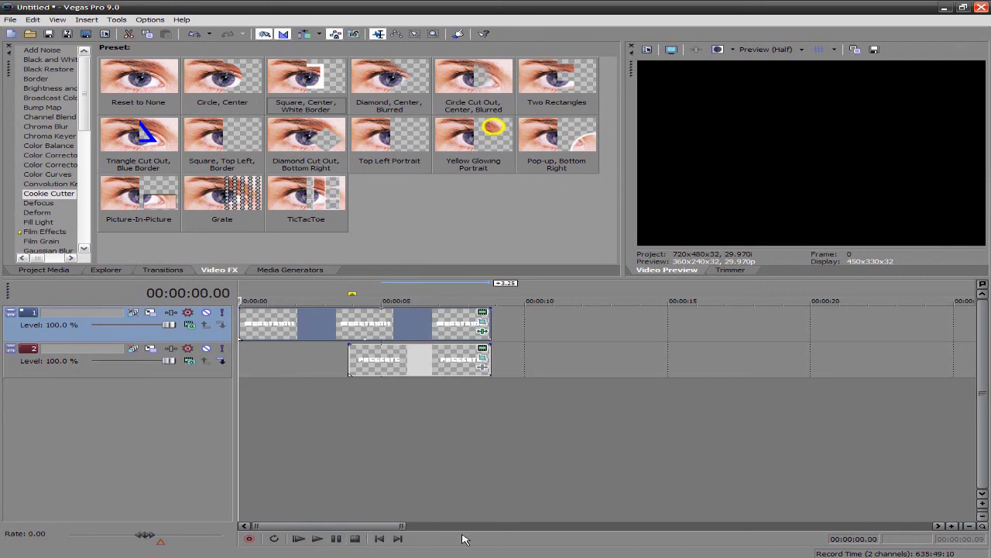